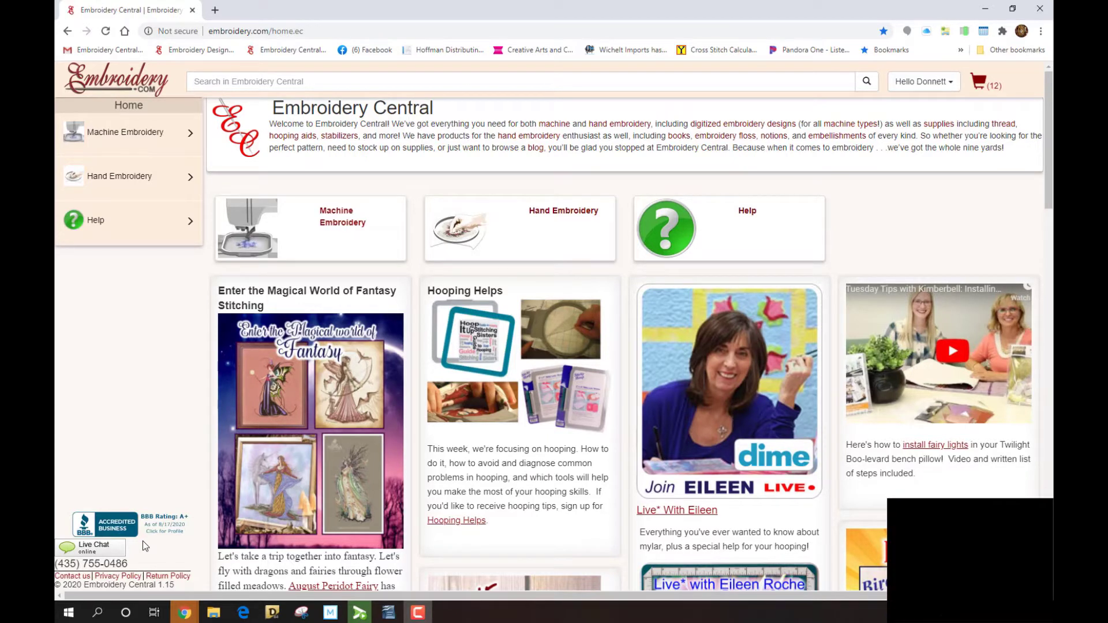
# Go to the Hand Embroidery section from the home page's left sidebar menu
pyautogui.click(124, 176)
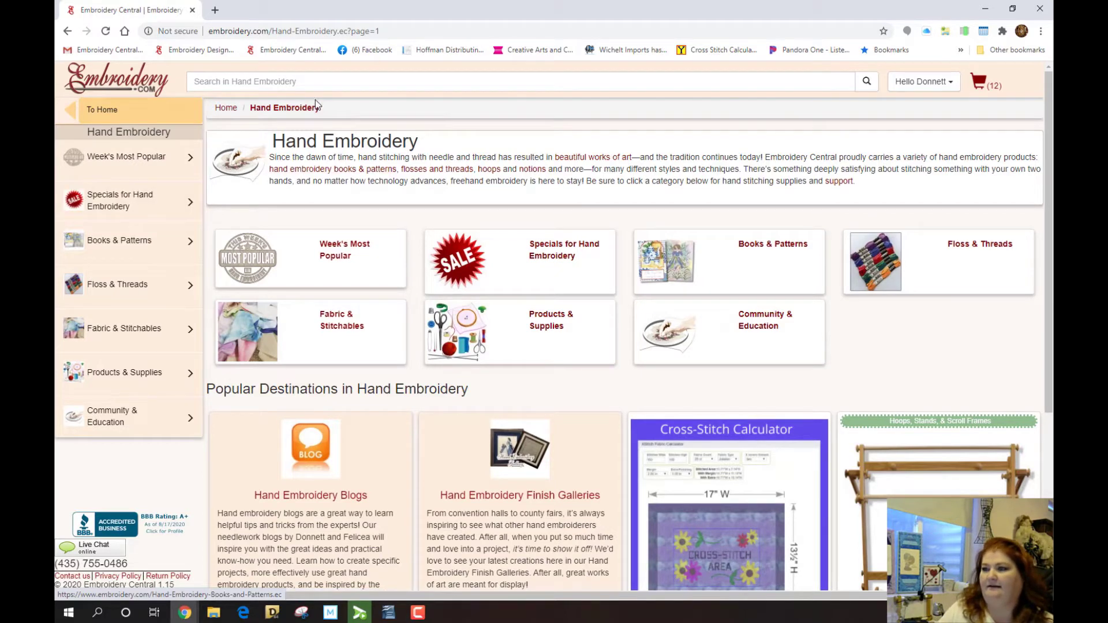
# Search for '10 commandments' and open The Ten Commandments Cross Stitch Leaflet ($6.00)
pyautogui.click(319, 79)
pyautogui.write('2')
pyautogui.press('BackSpace')
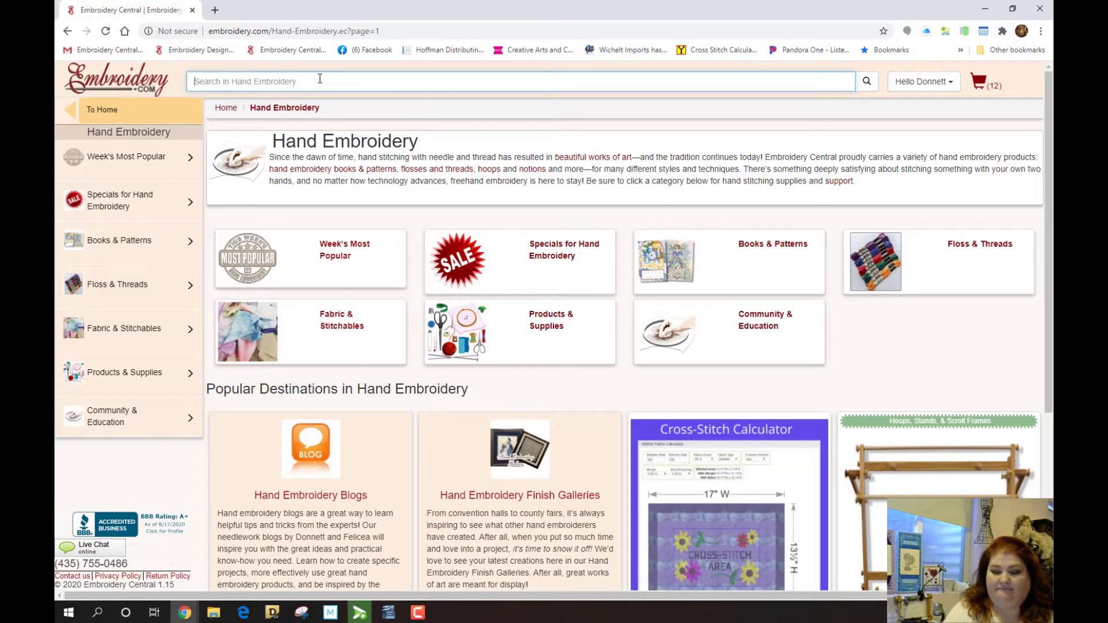
pyautogui.write('10')
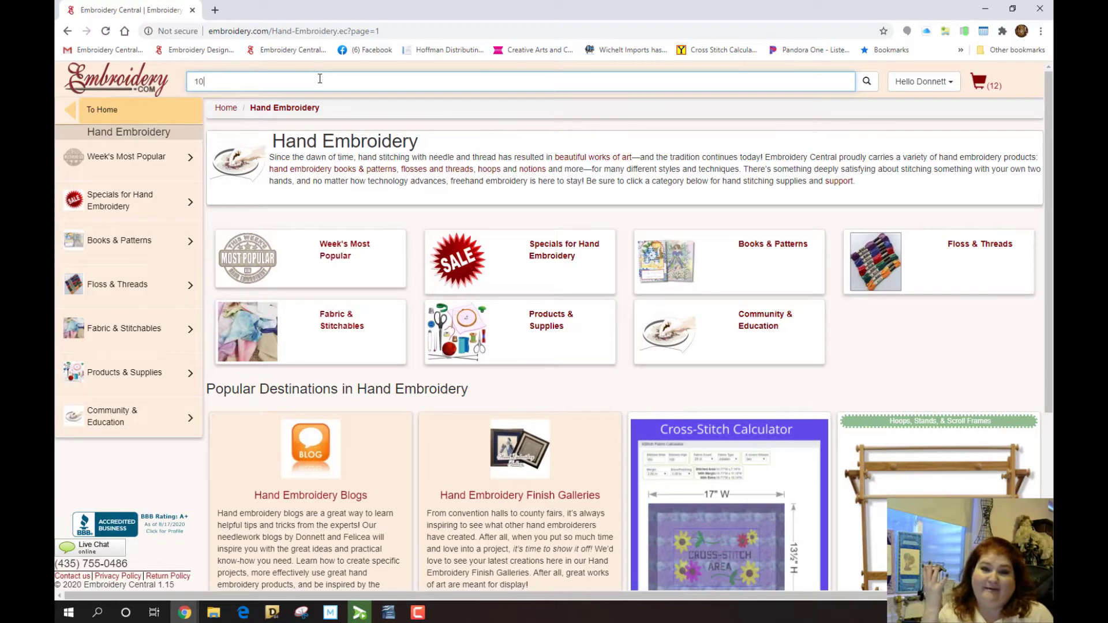
pyautogui.write(' commandments')
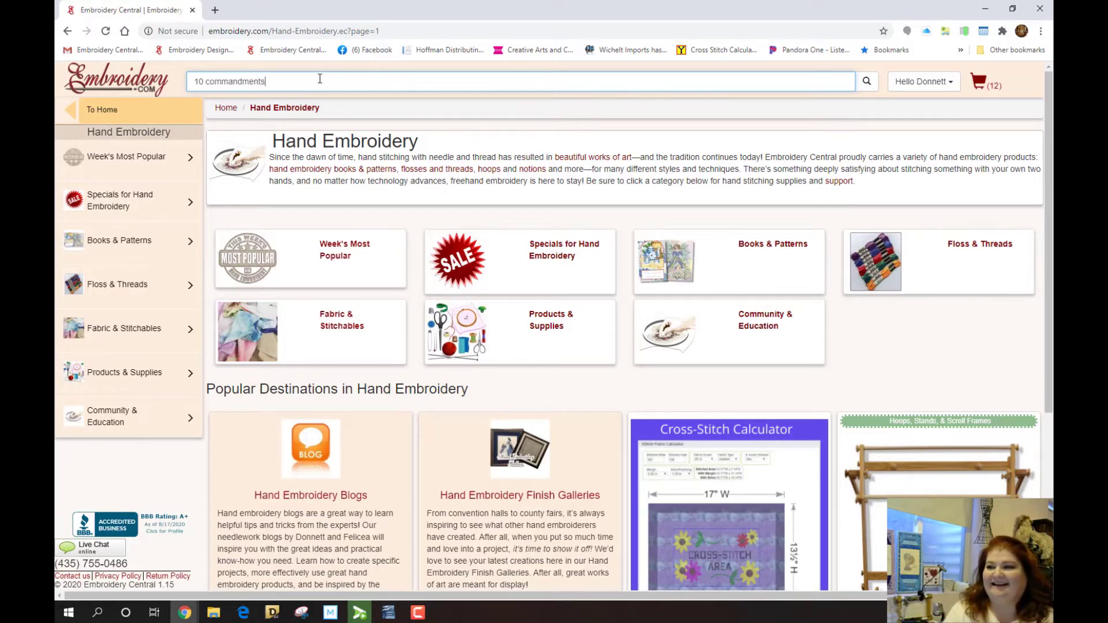
pyautogui.press('Return')
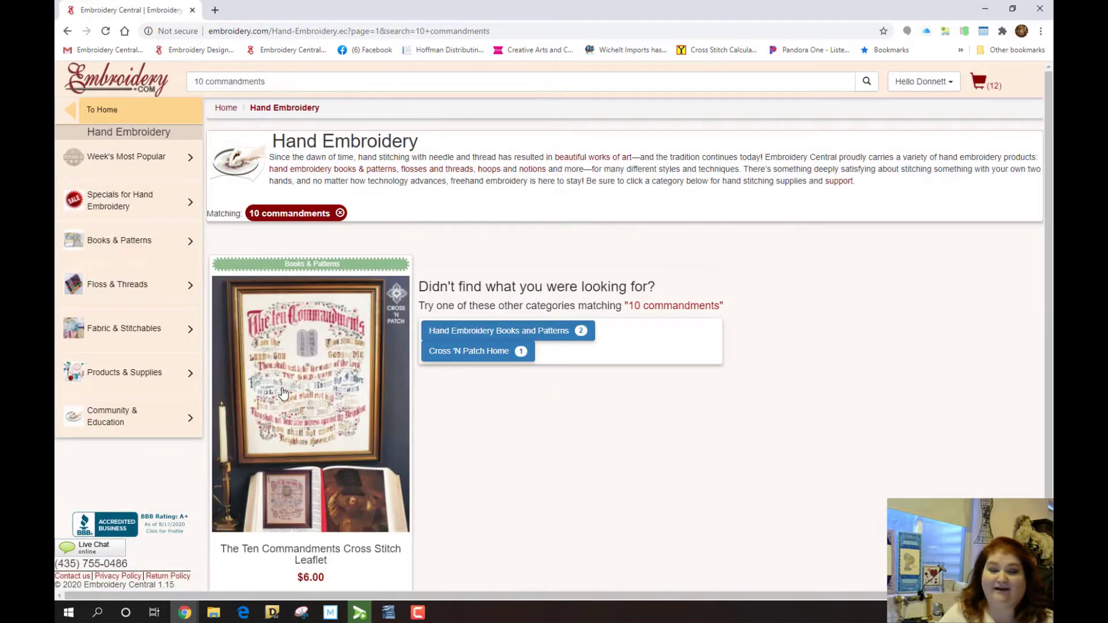
pyautogui.click(283, 393)
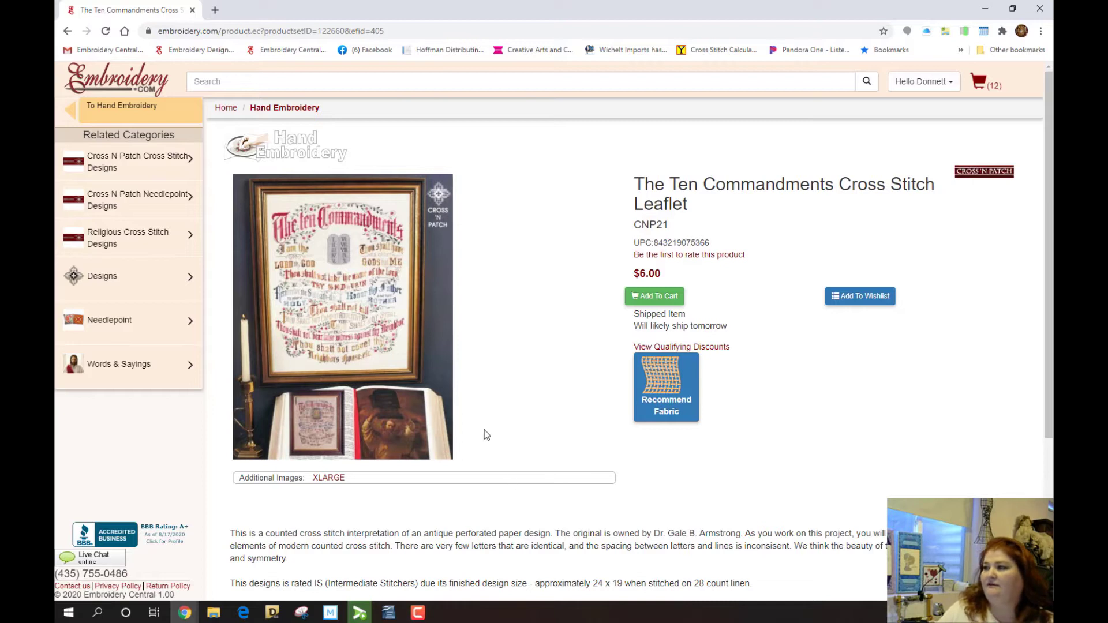
# Open Recommend Fabric for the leaflet, showing the chart preview at 25" W by 30" H
pyautogui.click(663, 380)
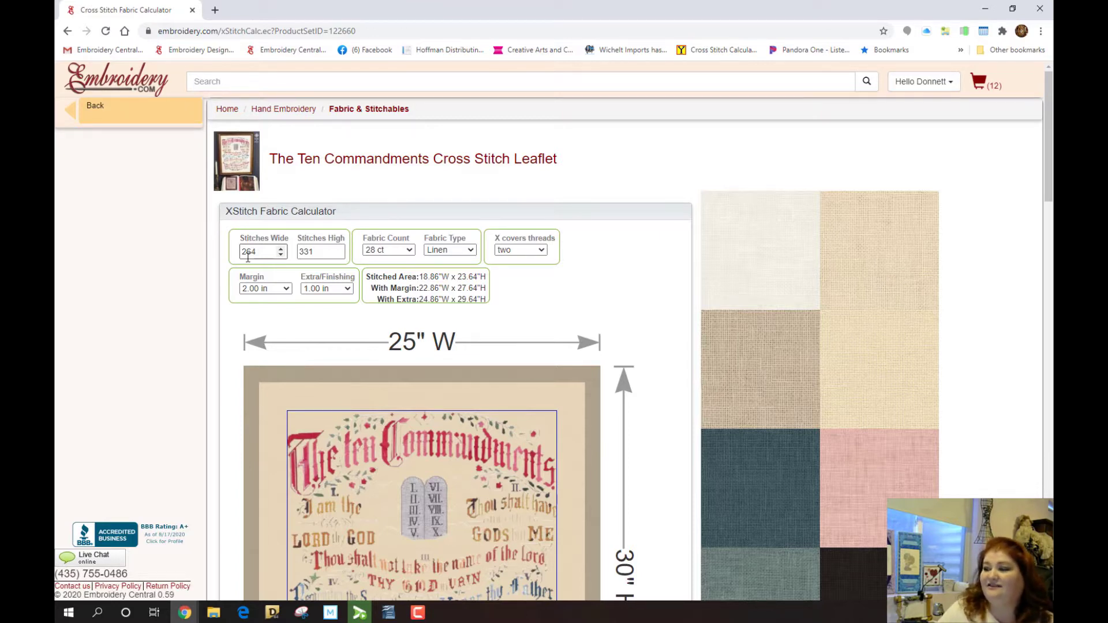
pyautogui.scroll(-4, 464, 391)
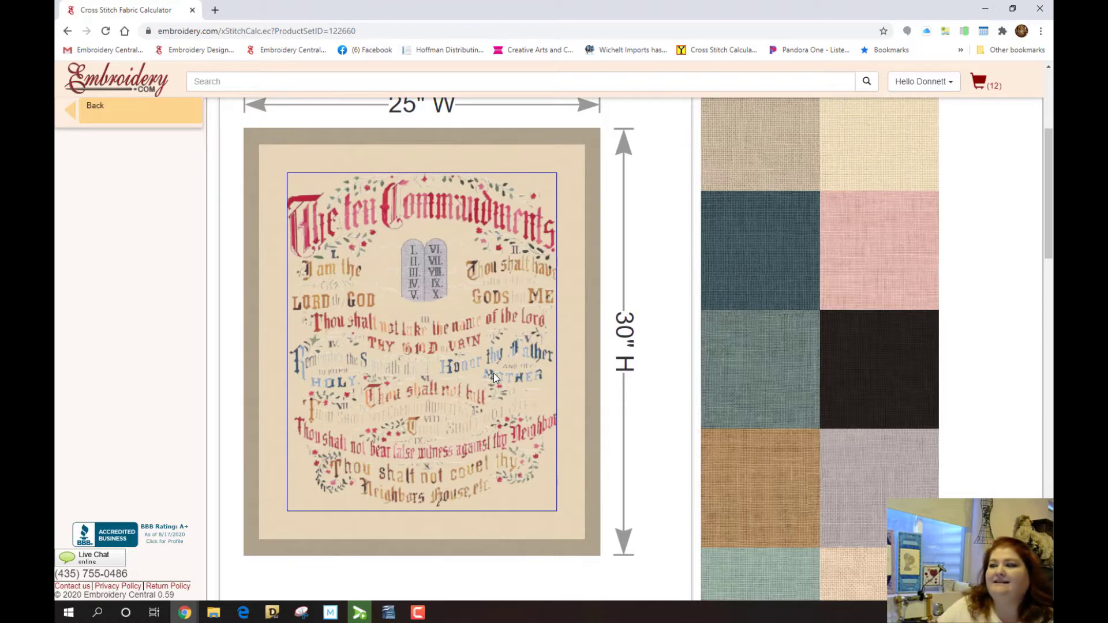
# Preview the chart on Platinum/China White, China Pearl and Sand Castle linens, ending on Raspberry Lite Jobelan
pyautogui.click(758, 146)
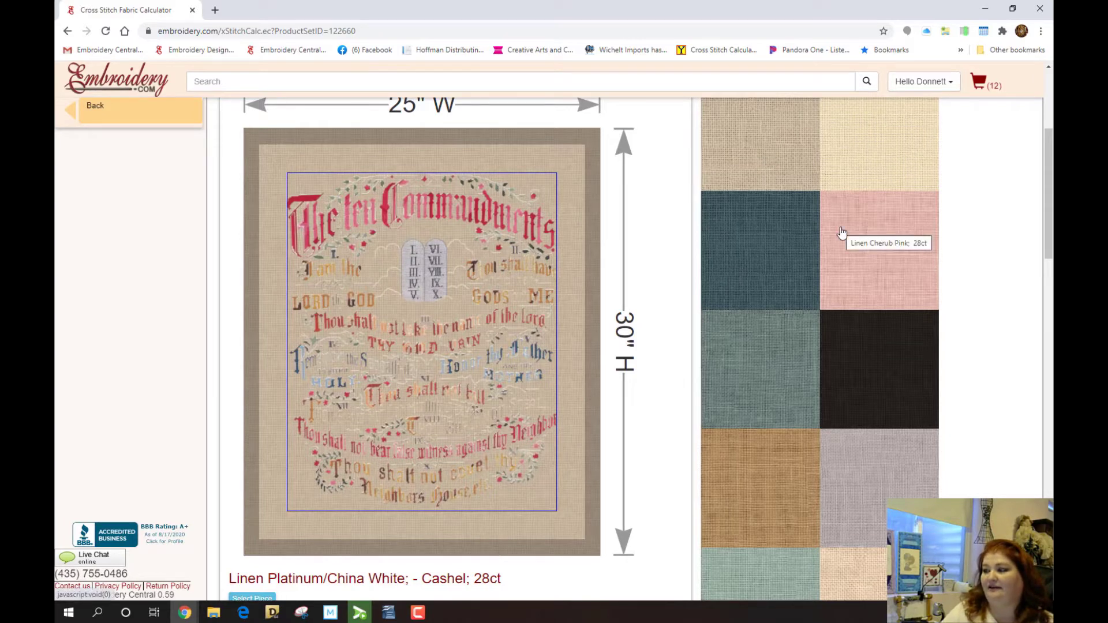
pyautogui.click(836, 505)
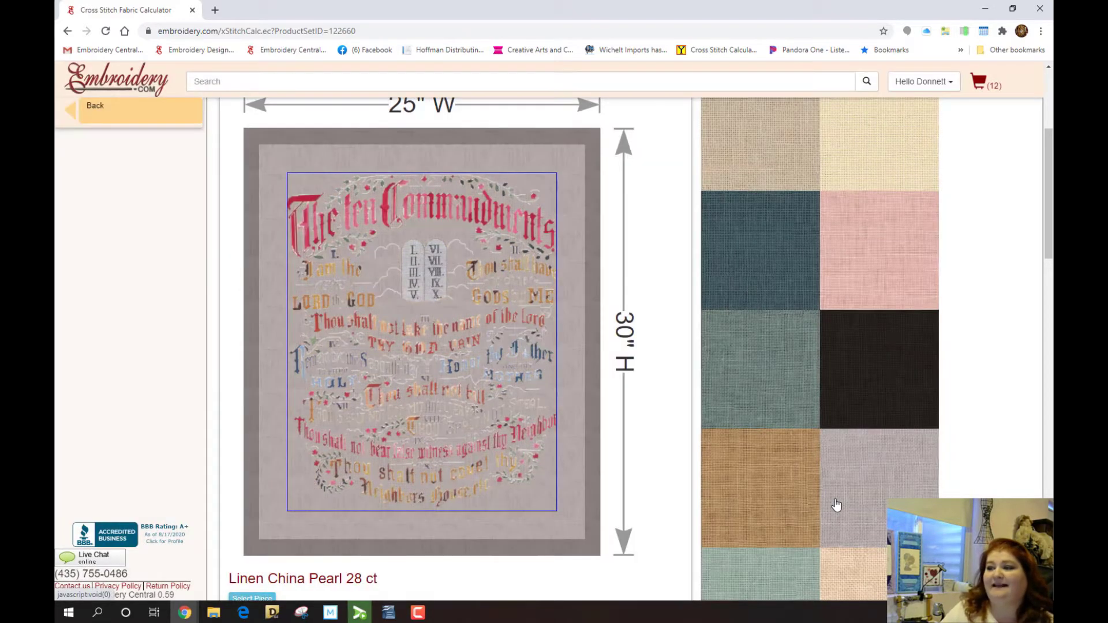
pyautogui.scroll(-1, 813, 409)
pyautogui.click(898, 503)
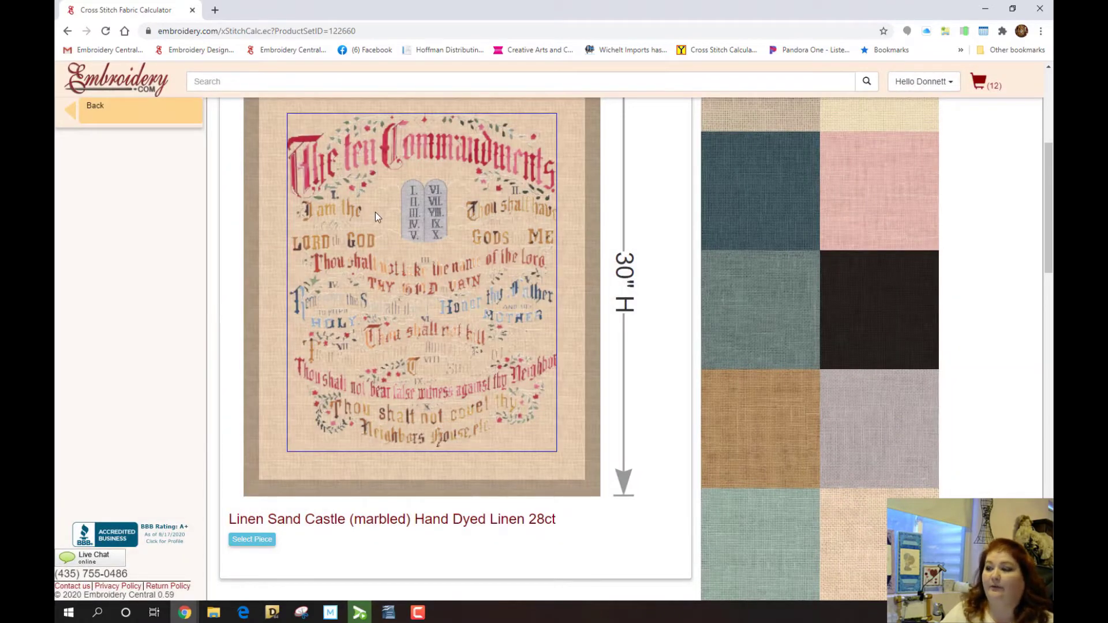
pyautogui.scroll(-6, 375, 212)
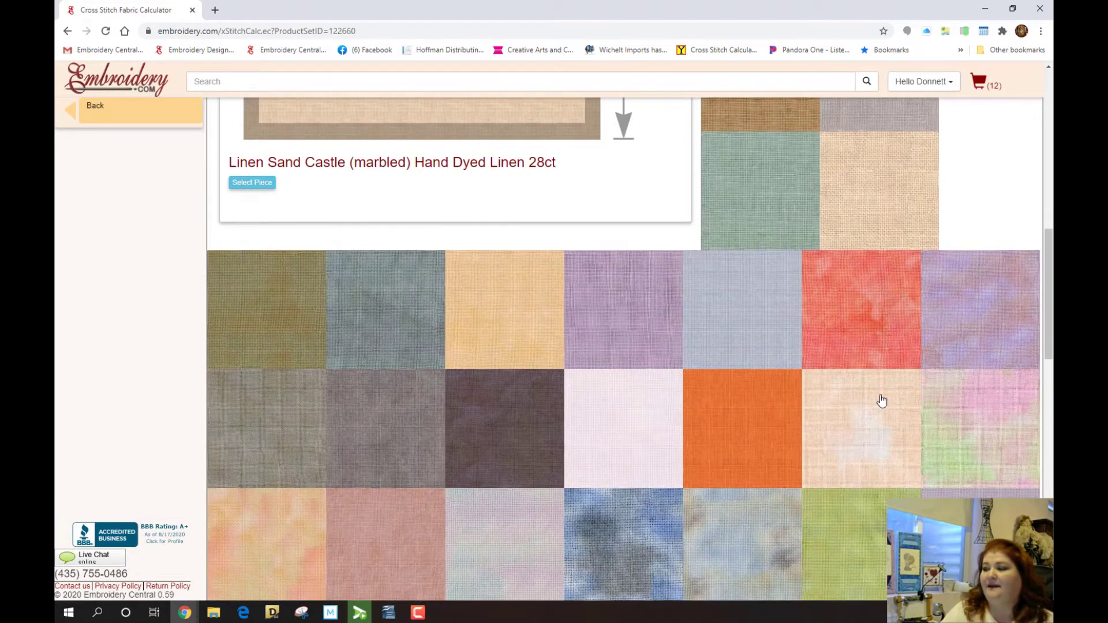
pyautogui.click(631, 410)
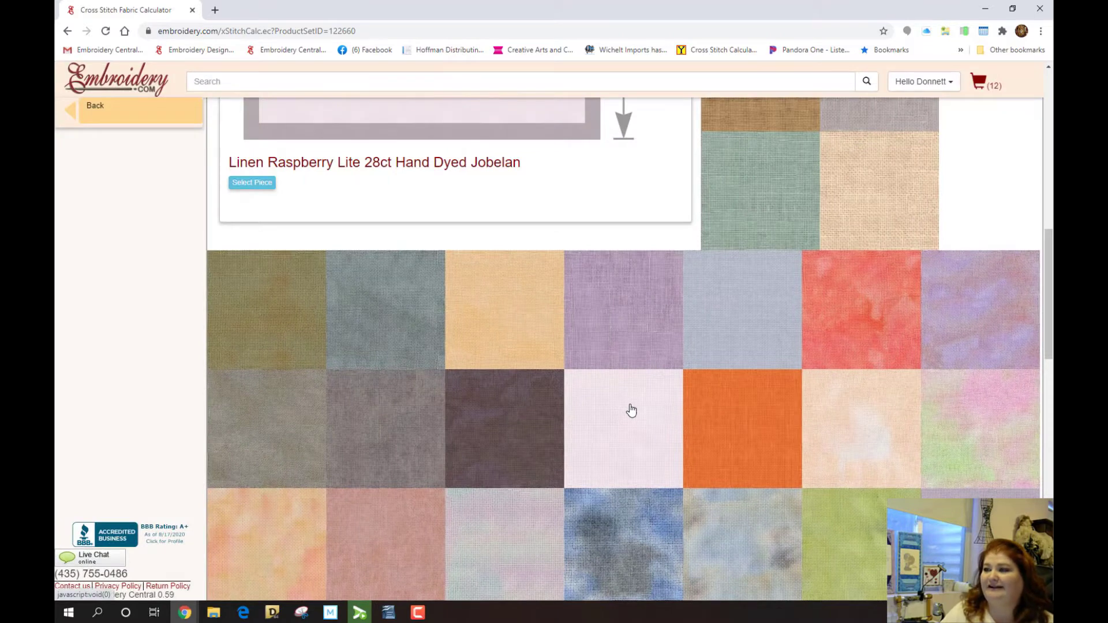
pyautogui.scroll(7, 630, 410)
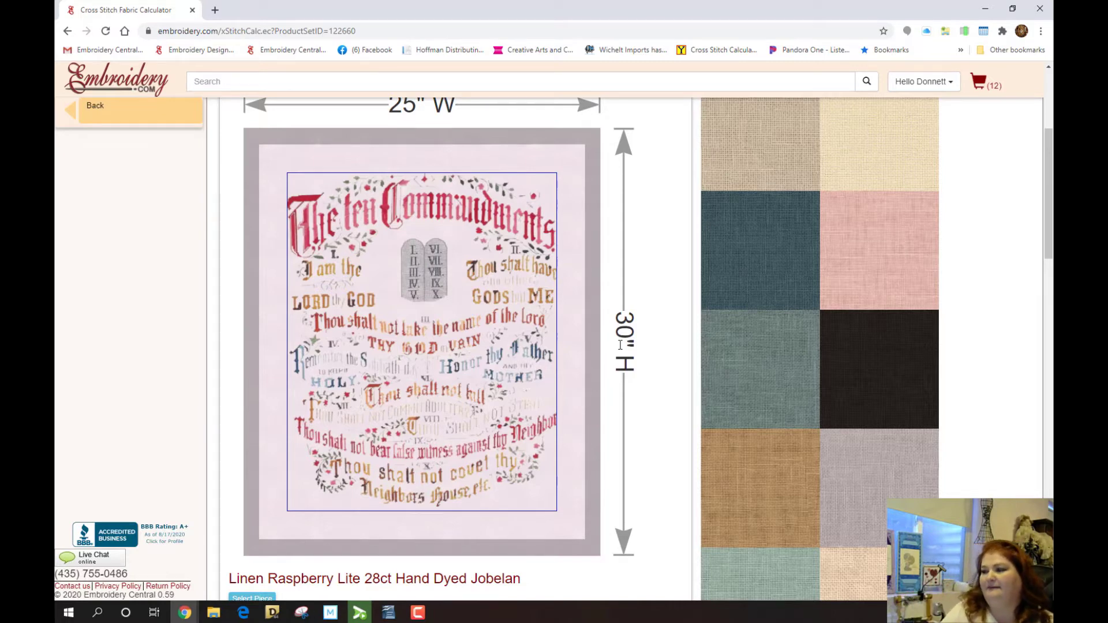
pyautogui.scroll(4, 620, 345)
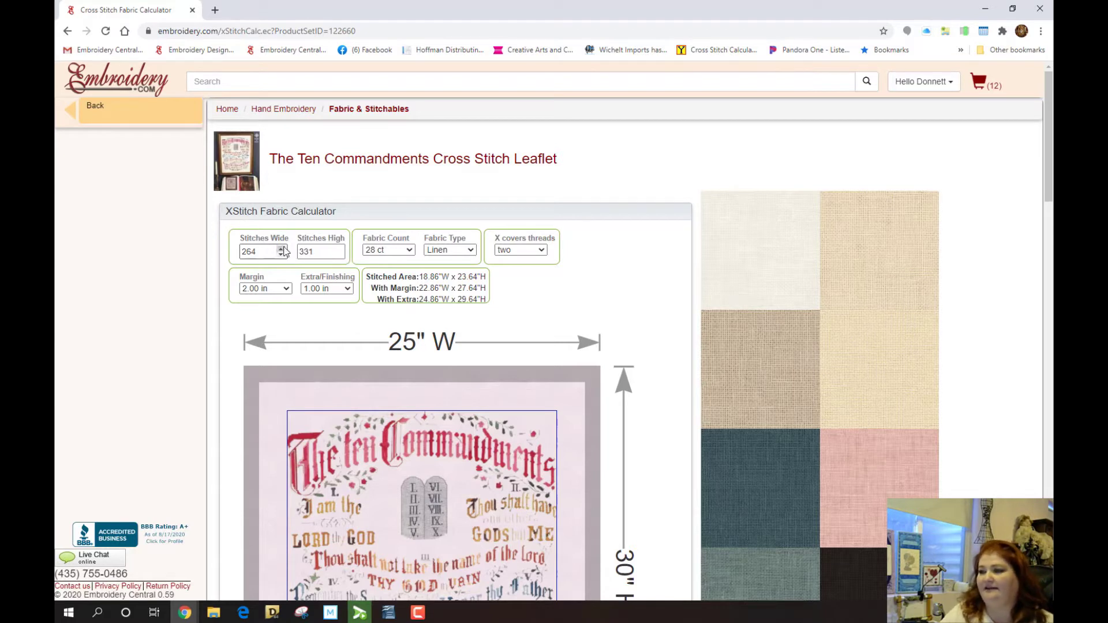
# Try 14 ct Aida, then return the calculator to 28 ct Jobelan
pyautogui.click(410, 250)
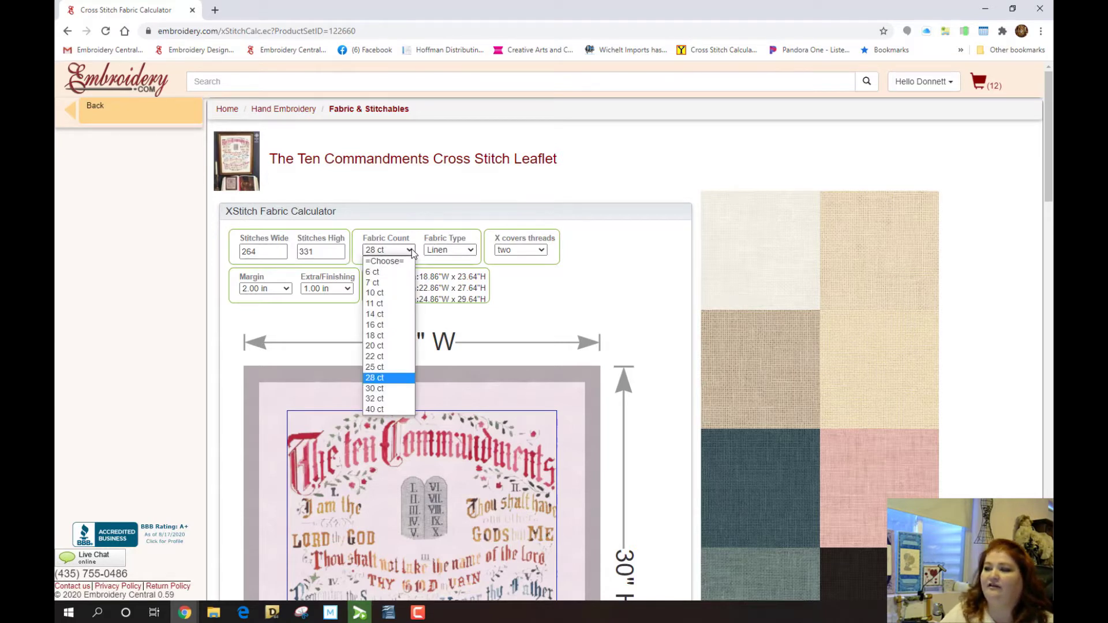
pyautogui.click(387, 315)
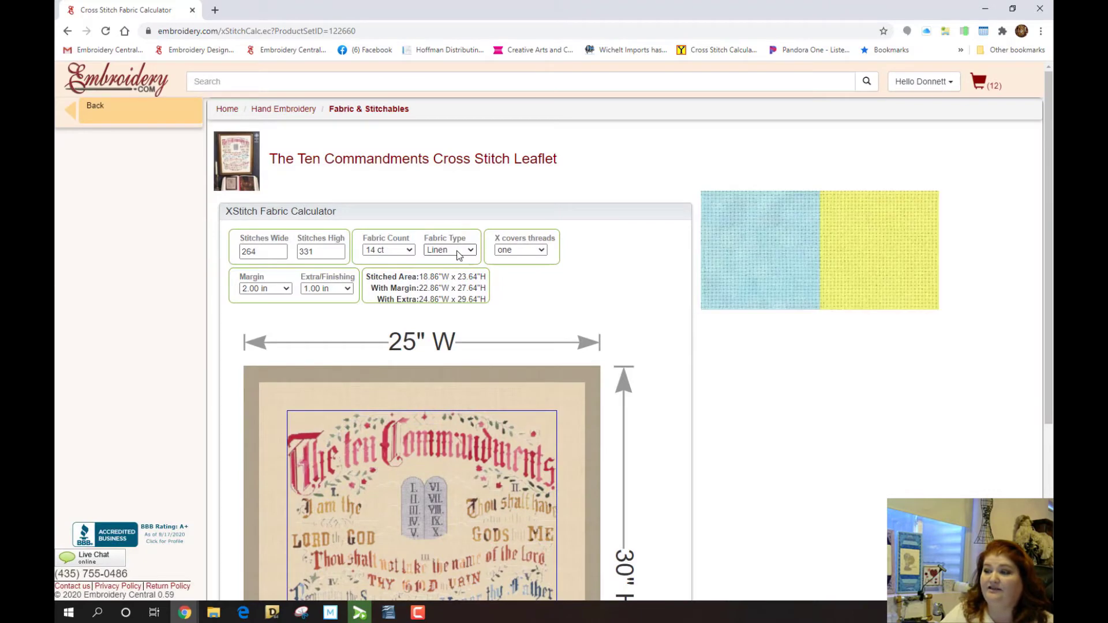
pyautogui.click(459, 254)
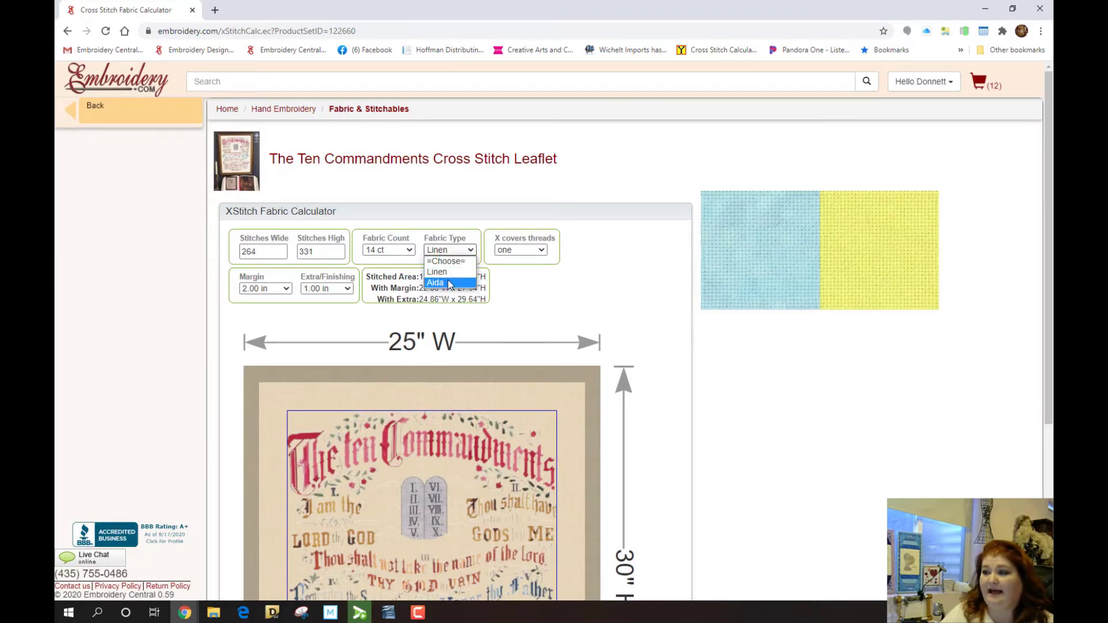
pyautogui.click(448, 282)
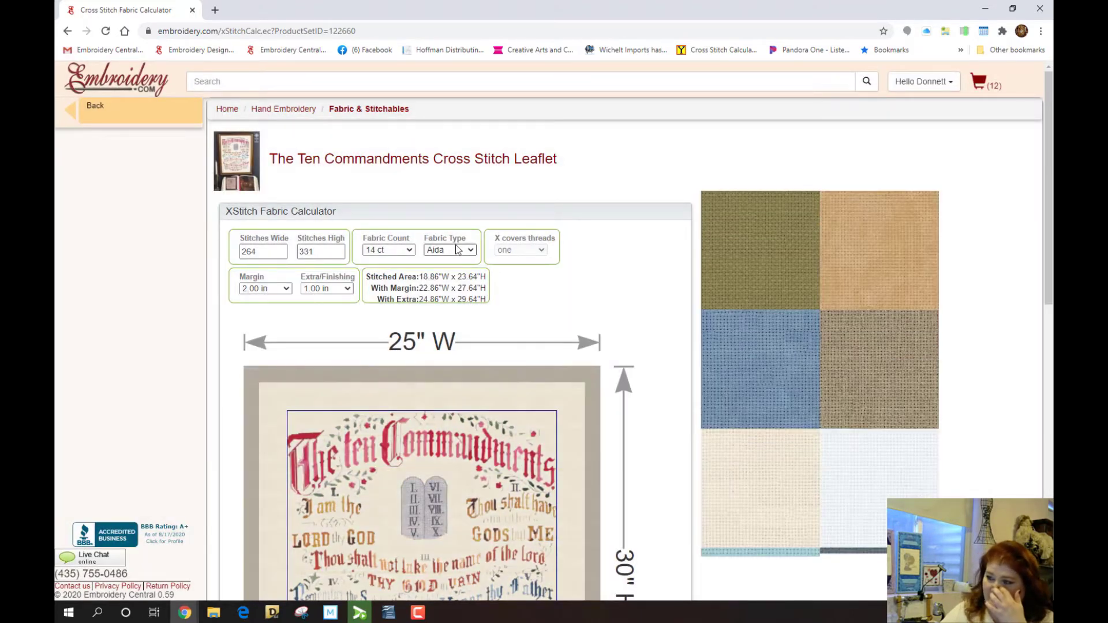
pyautogui.click(388, 250)
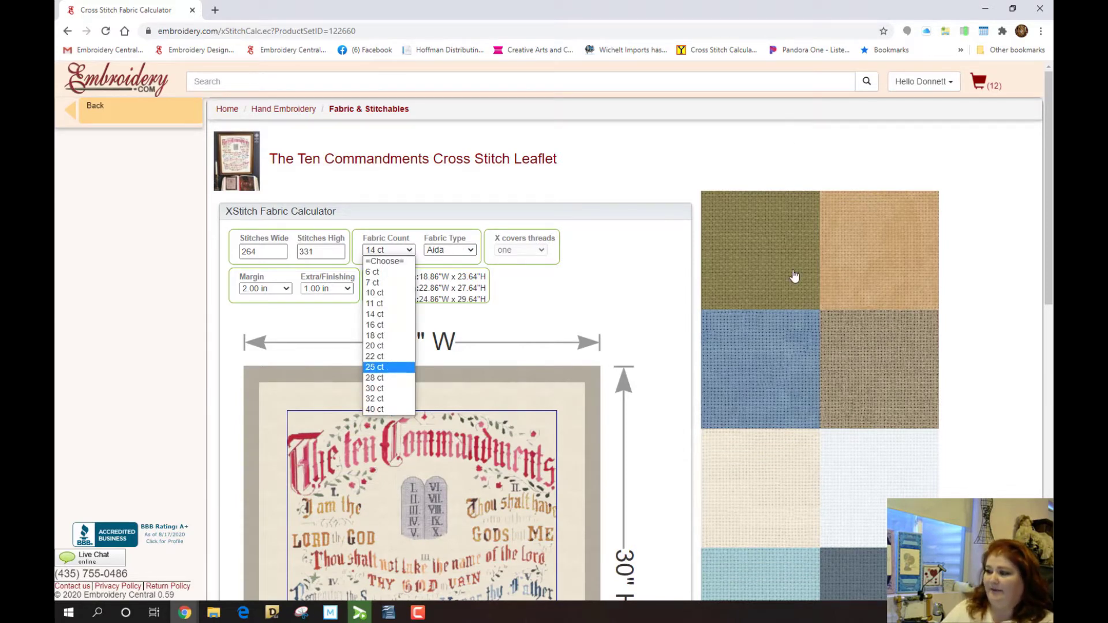
pyautogui.click(378, 378)
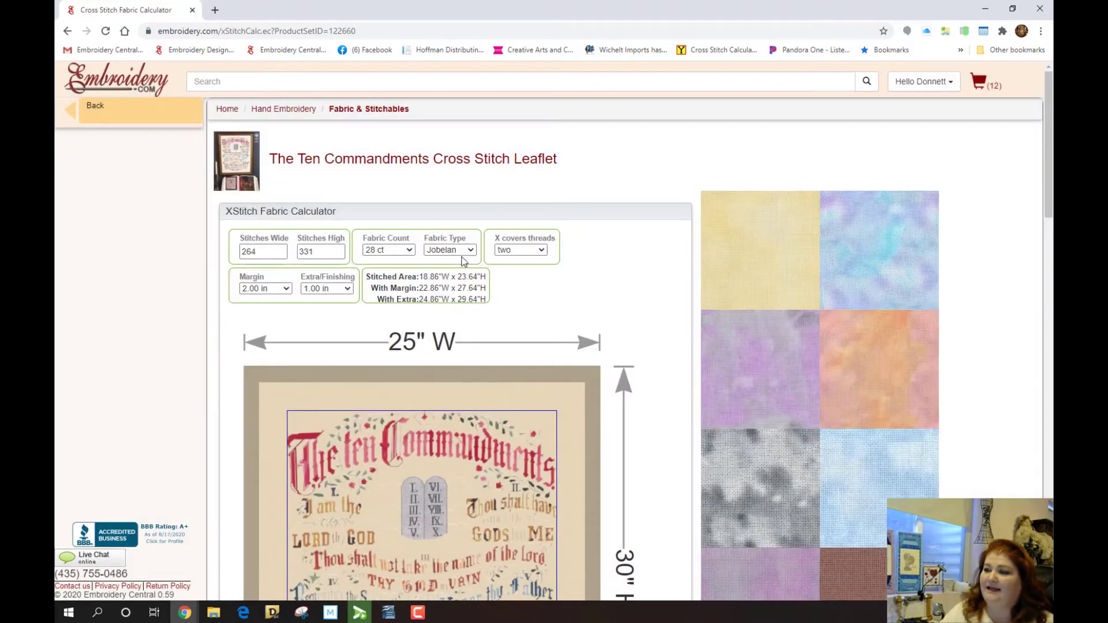
pyautogui.click(467, 249)
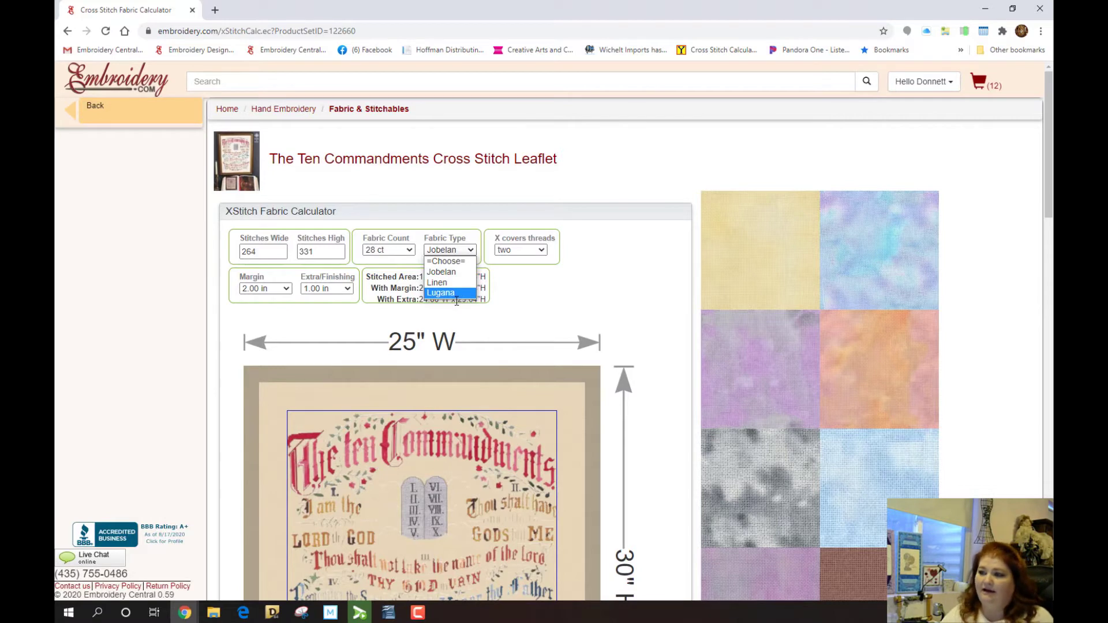
pyautogui.click(513, 219)
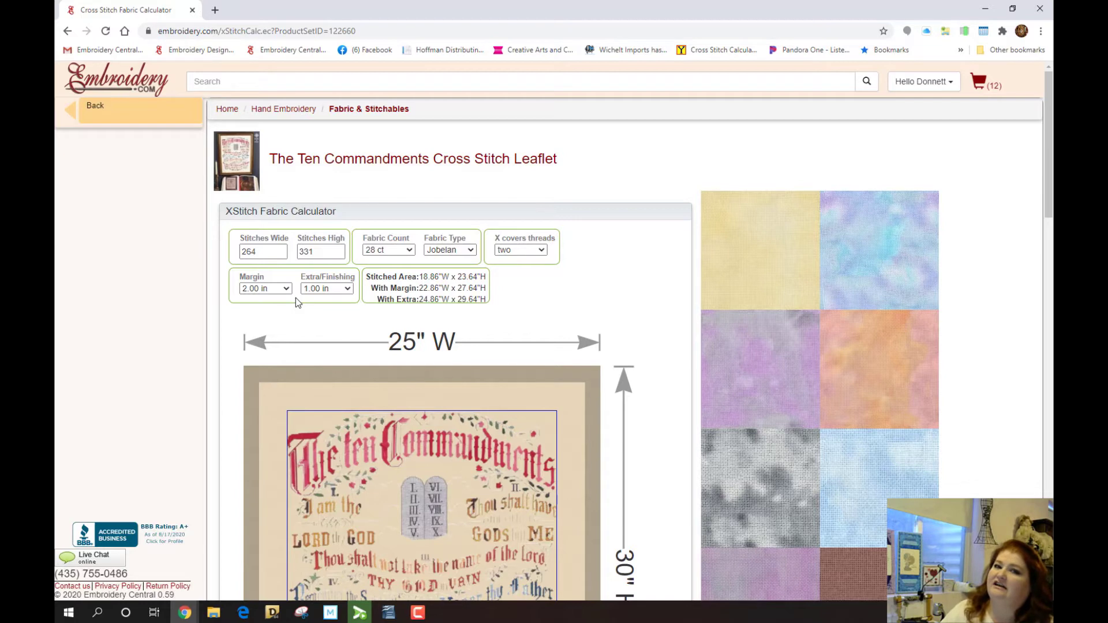
# Switch the extra finishing allowance to 0.00 in, then restore it to 1.00 in
pyautogui.click(349, 288)
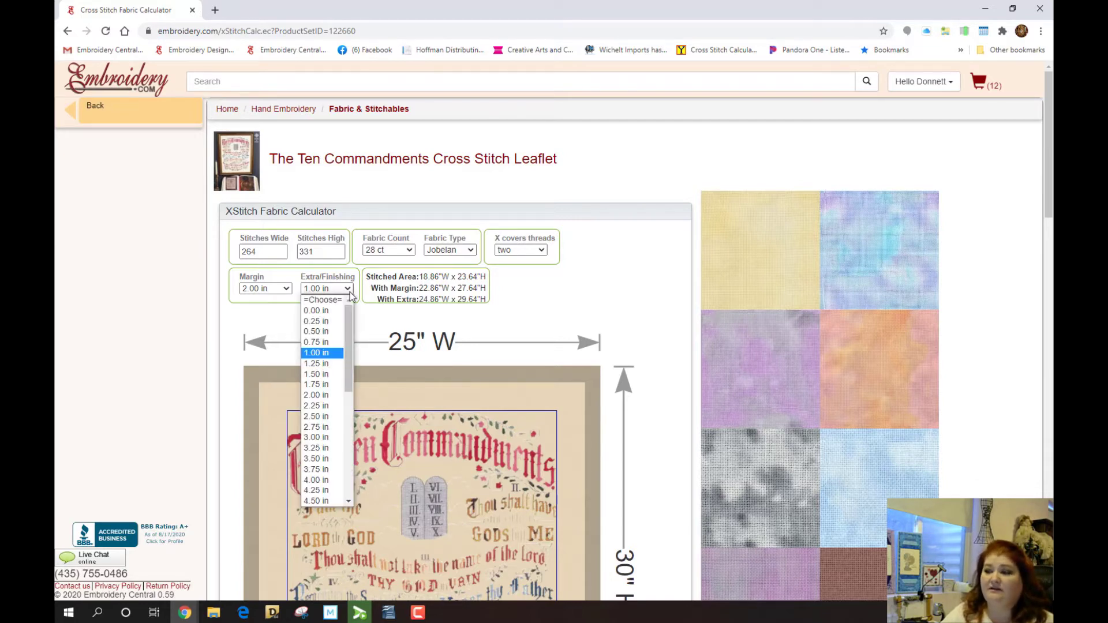
pyautogui.click(340, 309)
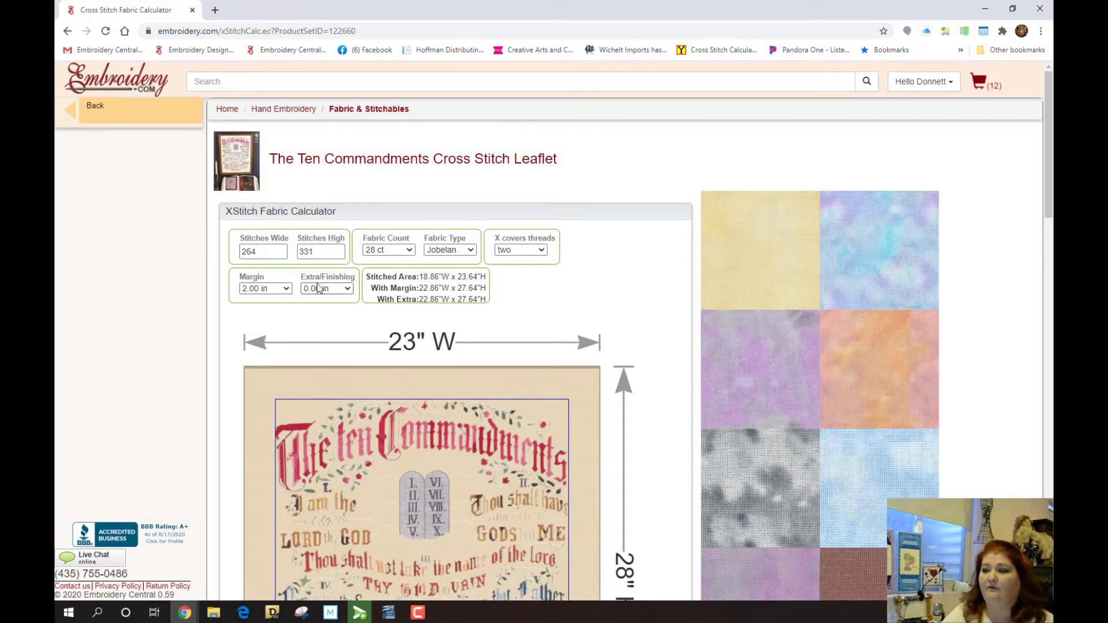
pyautogui.click(345, 290)
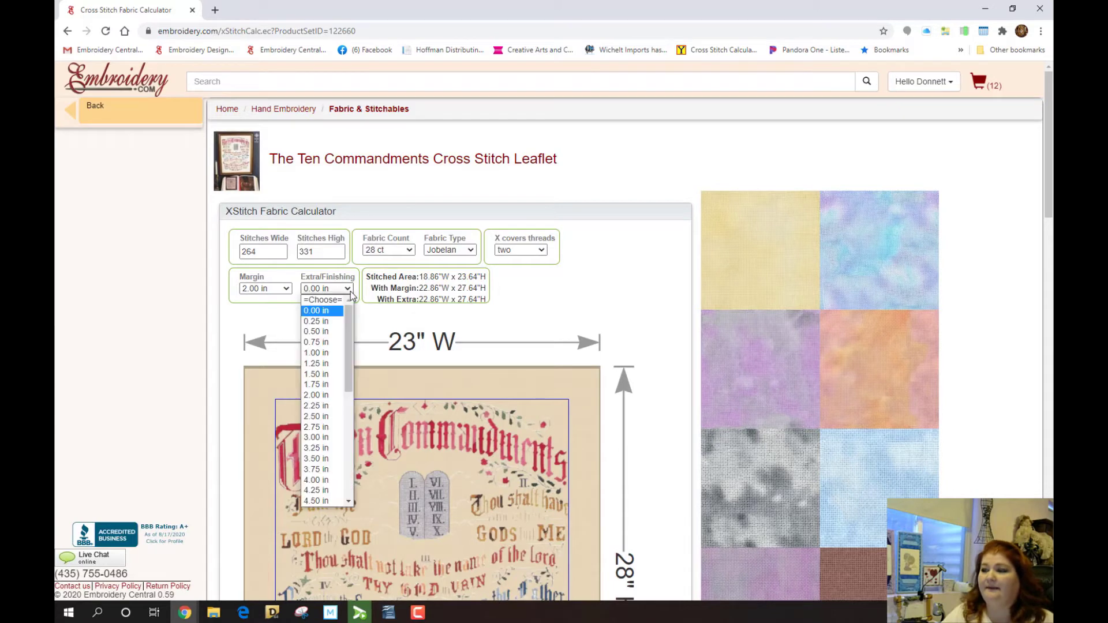
pyautogui.click(338, 354)
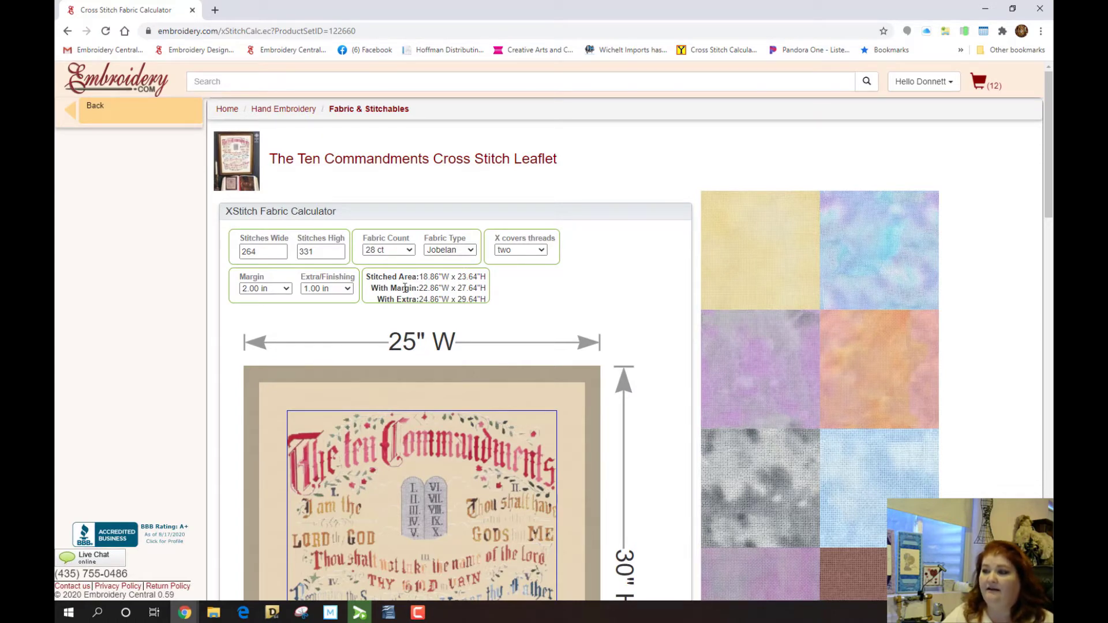
# Preview the chart on Water Lily Jobelan 28ct fabric
pyautogui.scroll(-2, 474, 304)
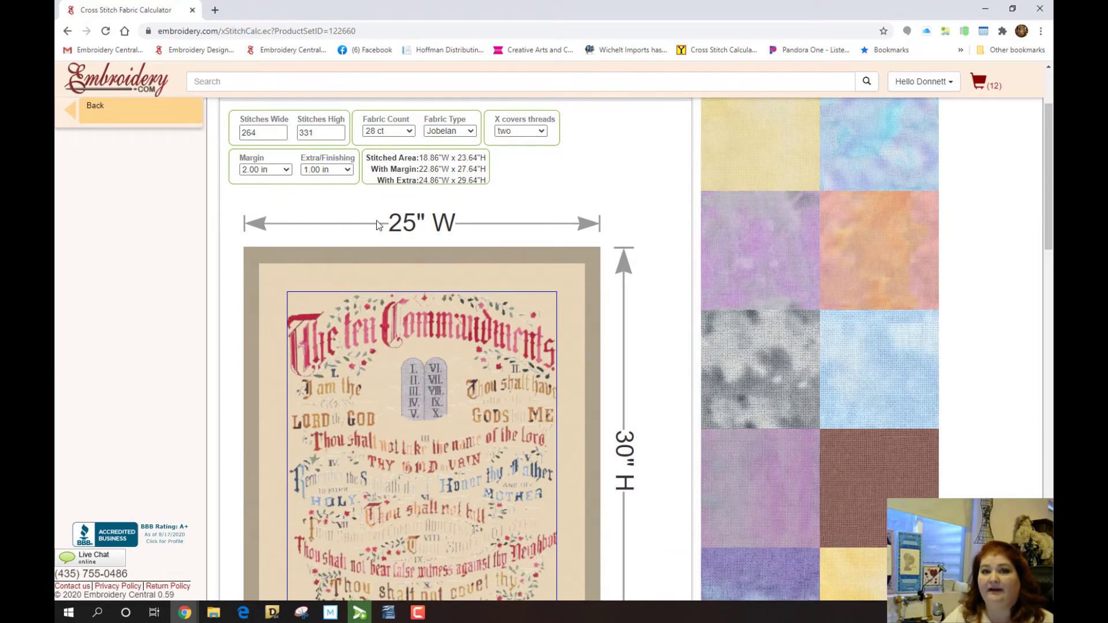
pyautogui.scroll(-3, 427, 199)
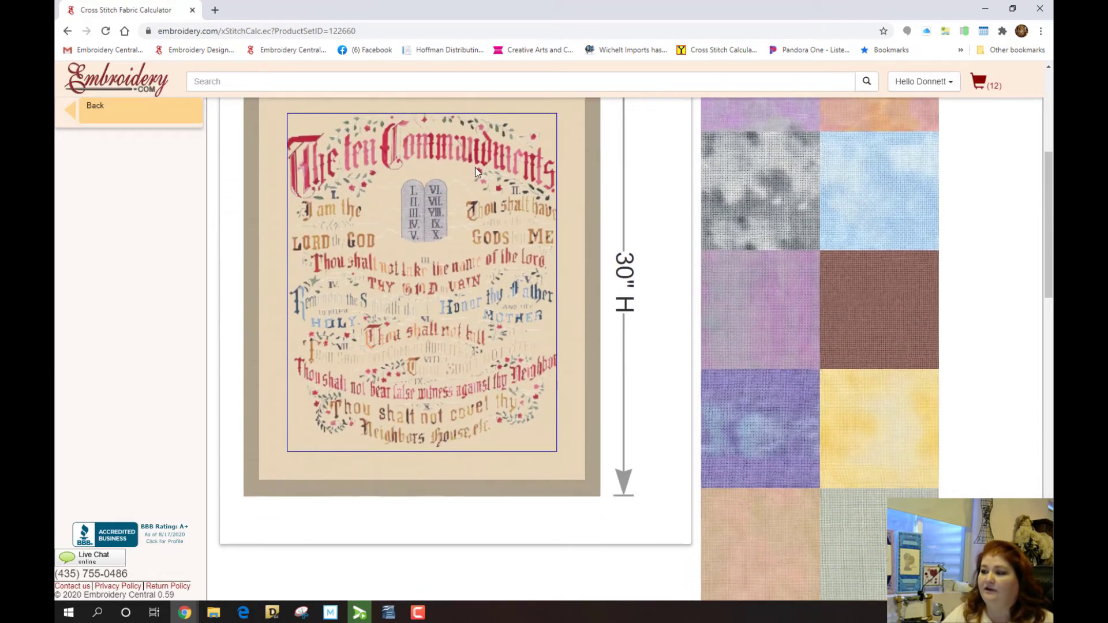
pyautogui.scroll(-11, 466, 233)
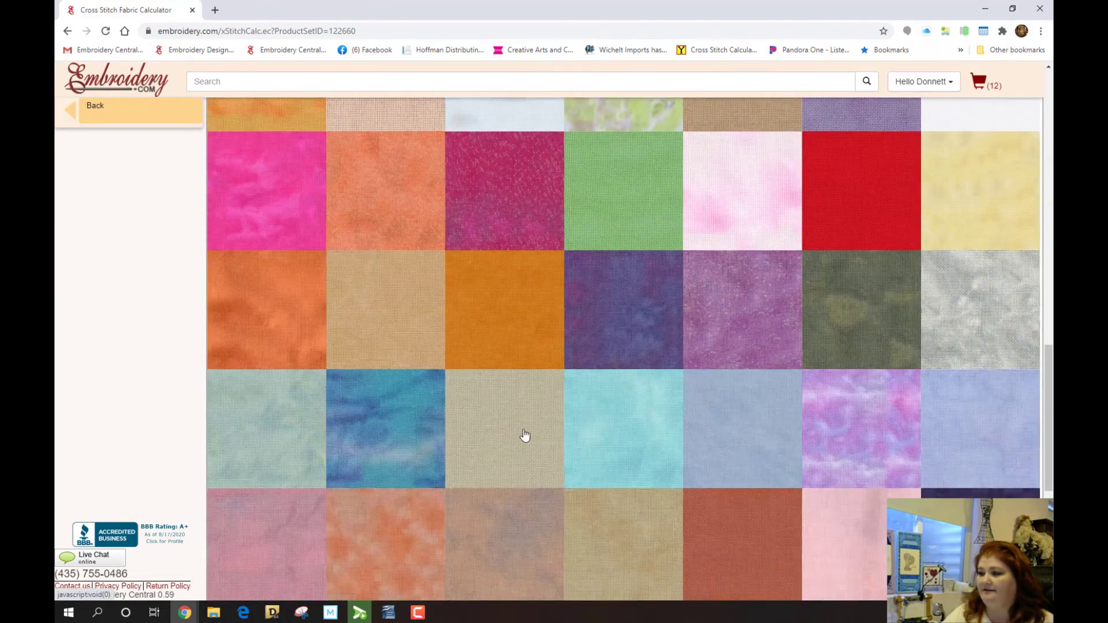
pyautogui.click(504, 435)
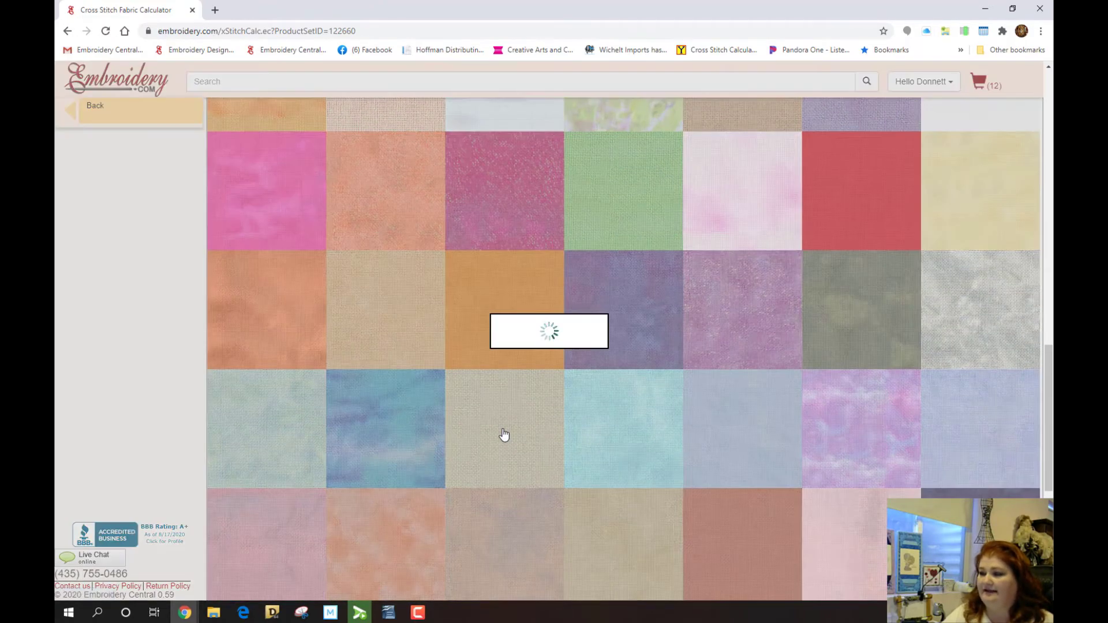
# Open Water Lily Jobelan pieces sized for the chart, including a 30 × 25 in cut at $36.20
pyautogui.scroll(4, 539, 408)
pyautogui.scroll(3, 540, 408)
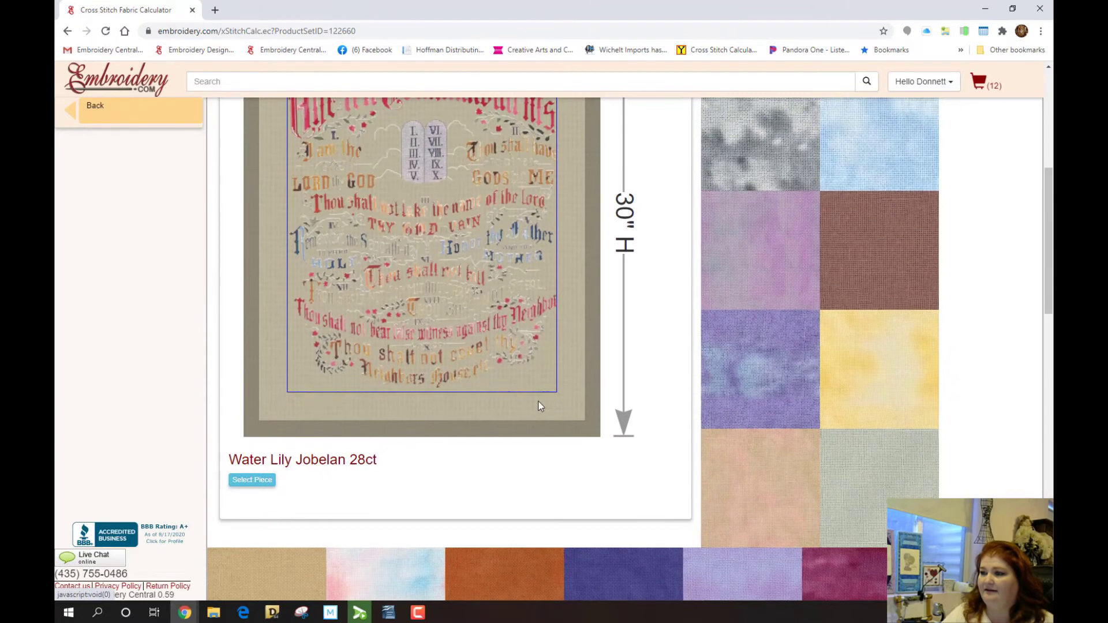
pyautogui.scroll(-2, 540, 407)
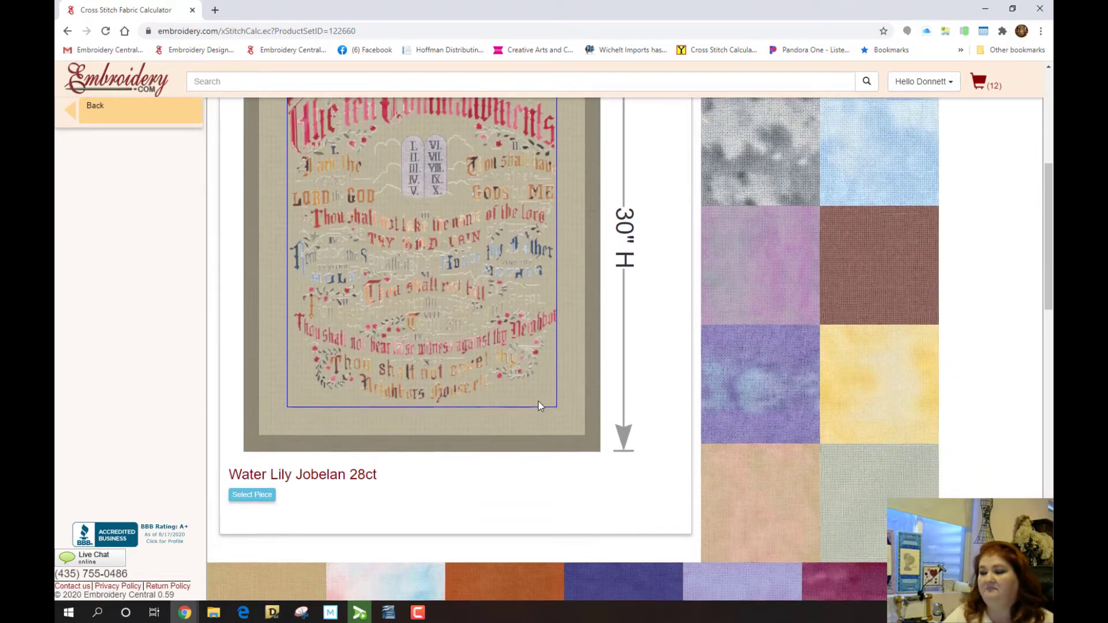
pyautogui.scroll(2, 492, 436)
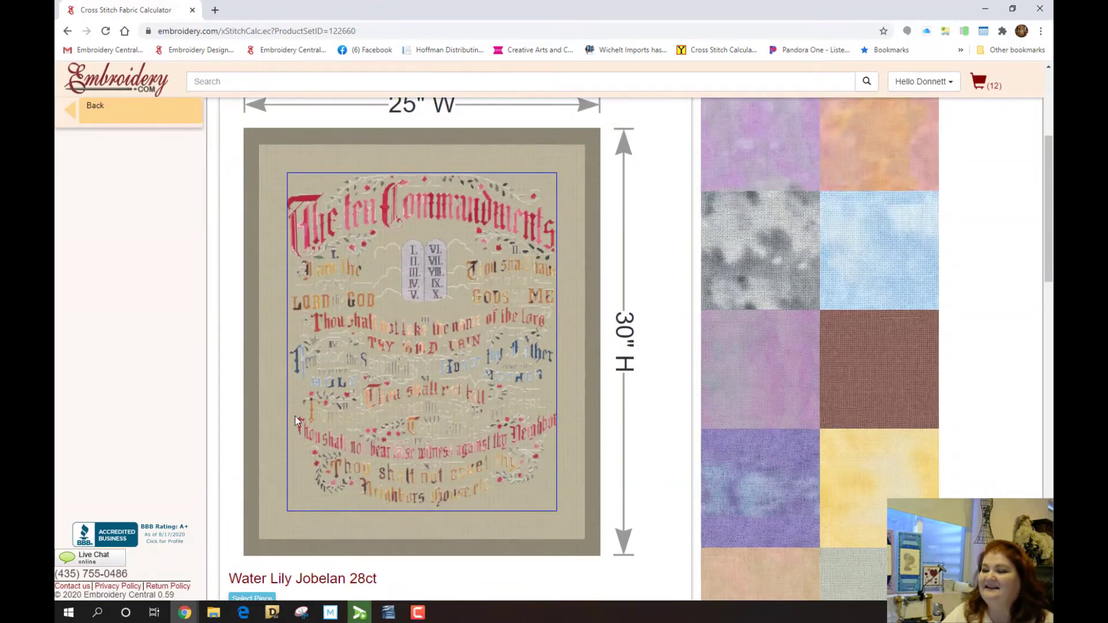
pyautogui.scroll(-1, 294, 421)
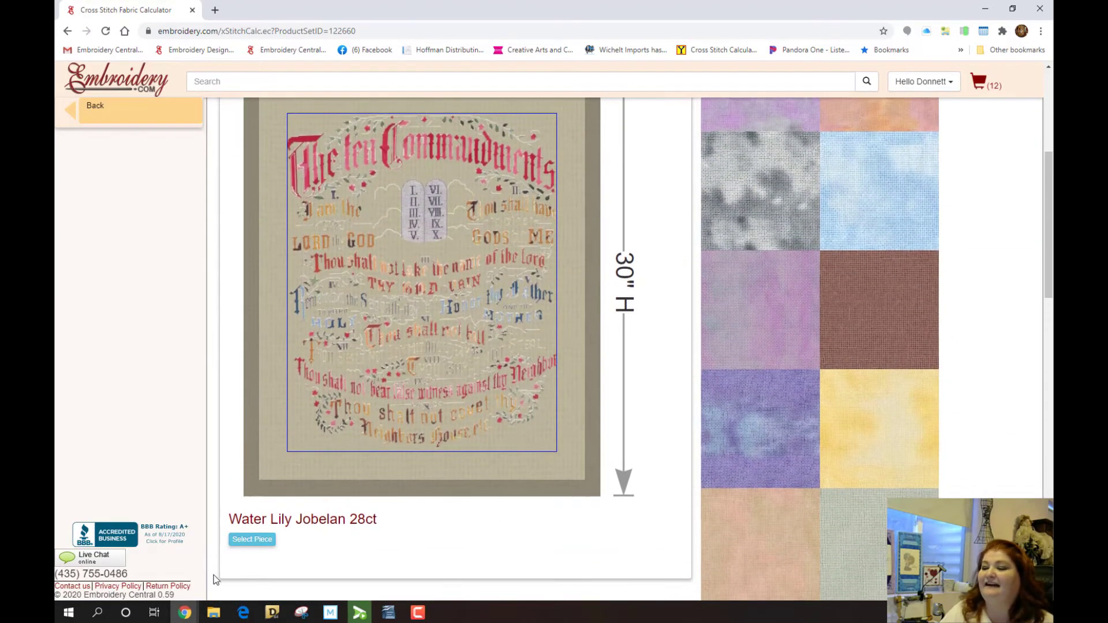
pyautogui.click(242, 541)
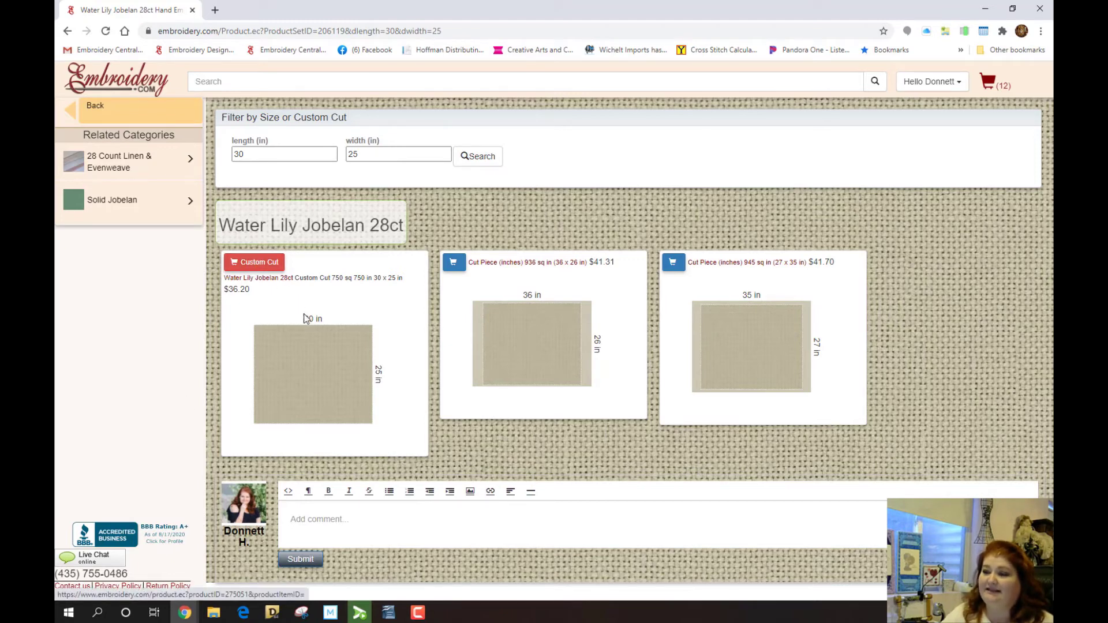
# Add the 30 × 25 in Water Lily Jobelan custom cut to the cart, then return home
pyautogui.click(254, 264)
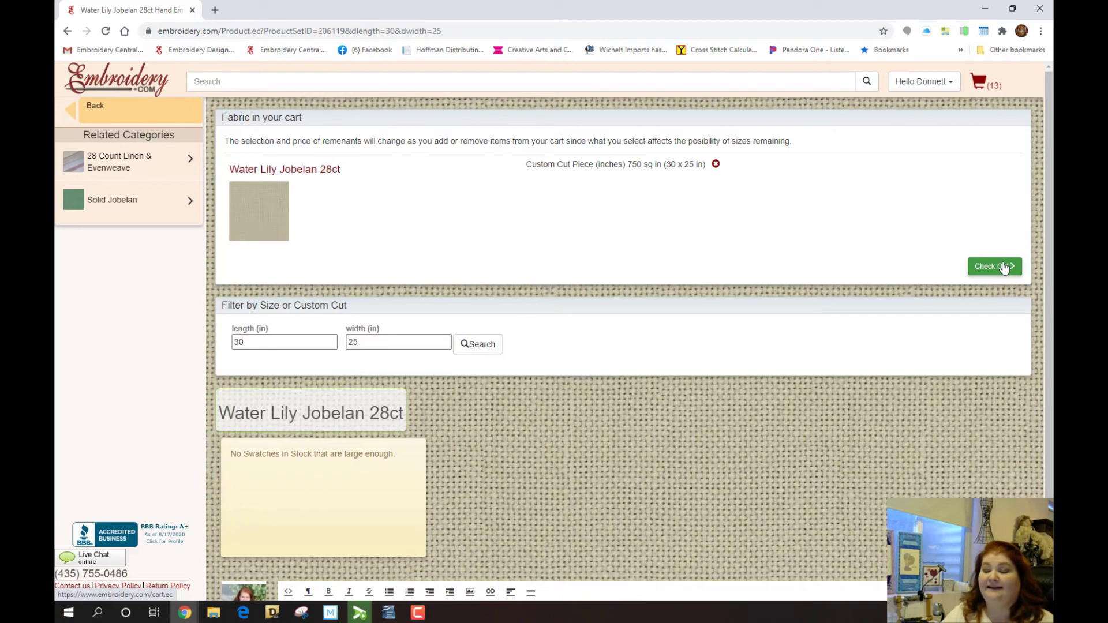
pyautogui.click(121, 75)
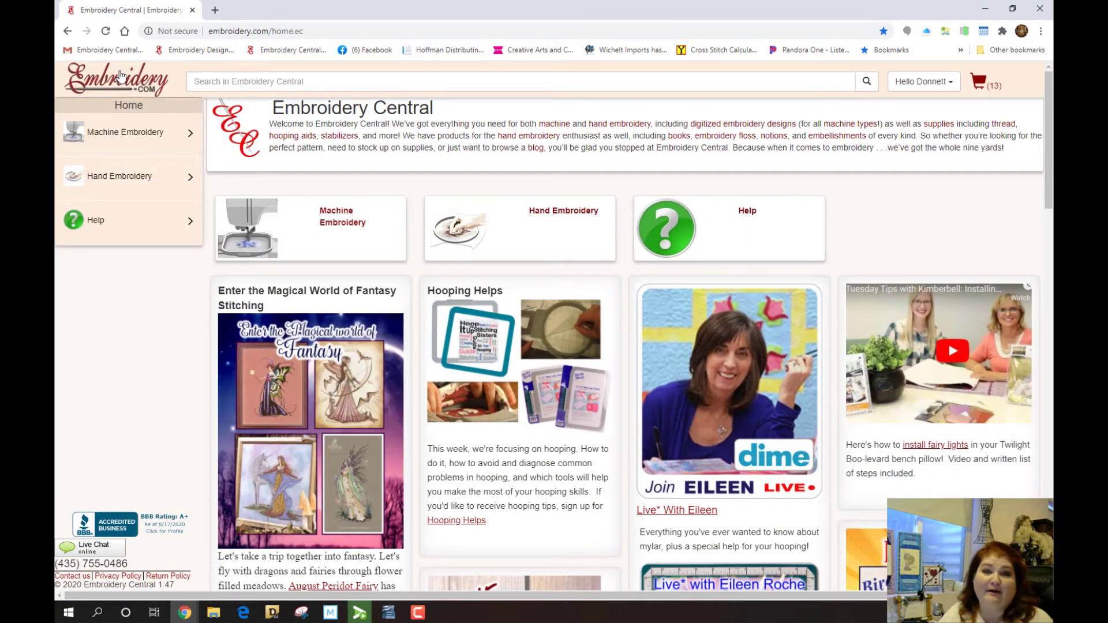
# From the Magical World of Fantasy Stitching specials, open the Enchanted Aurora kit's fabric calculator
pyautogui.click(296, 365)
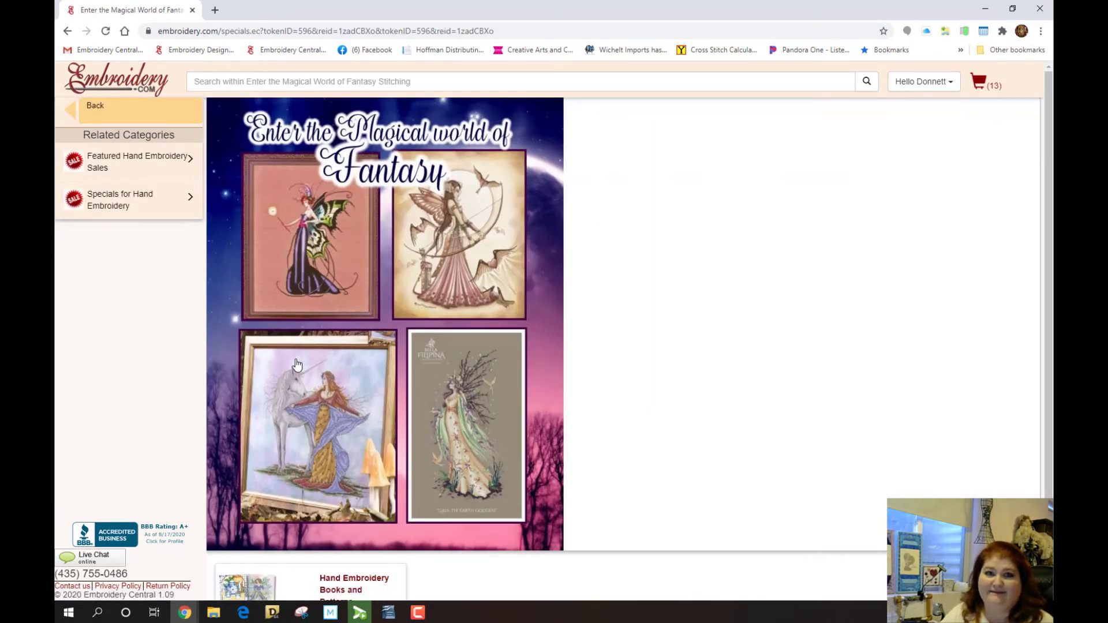
pyautogui.scroll(-1, 595, 325)
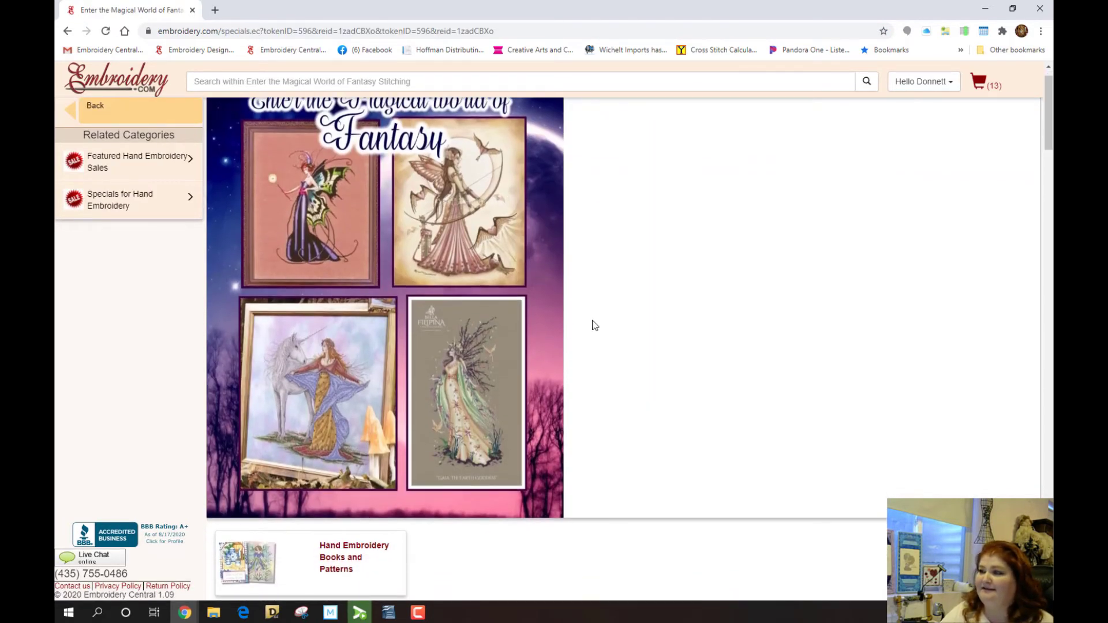
pyautogui.scroll(-8, 514, 347)
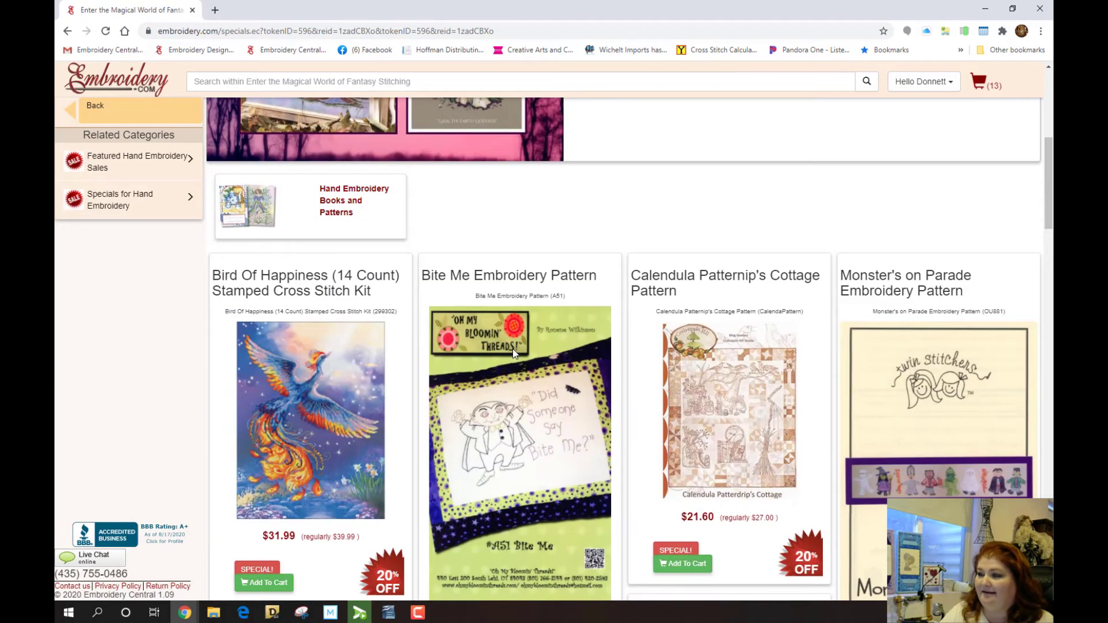
pyautogui.scroll(-12, 514, 354)
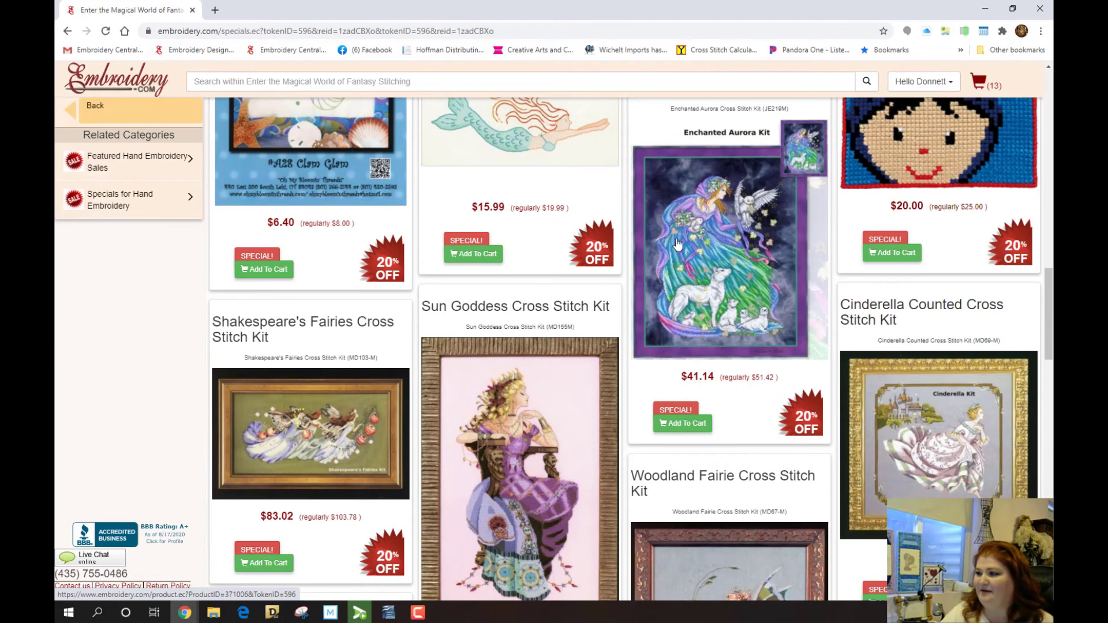
pyautogui.click(737, 234)
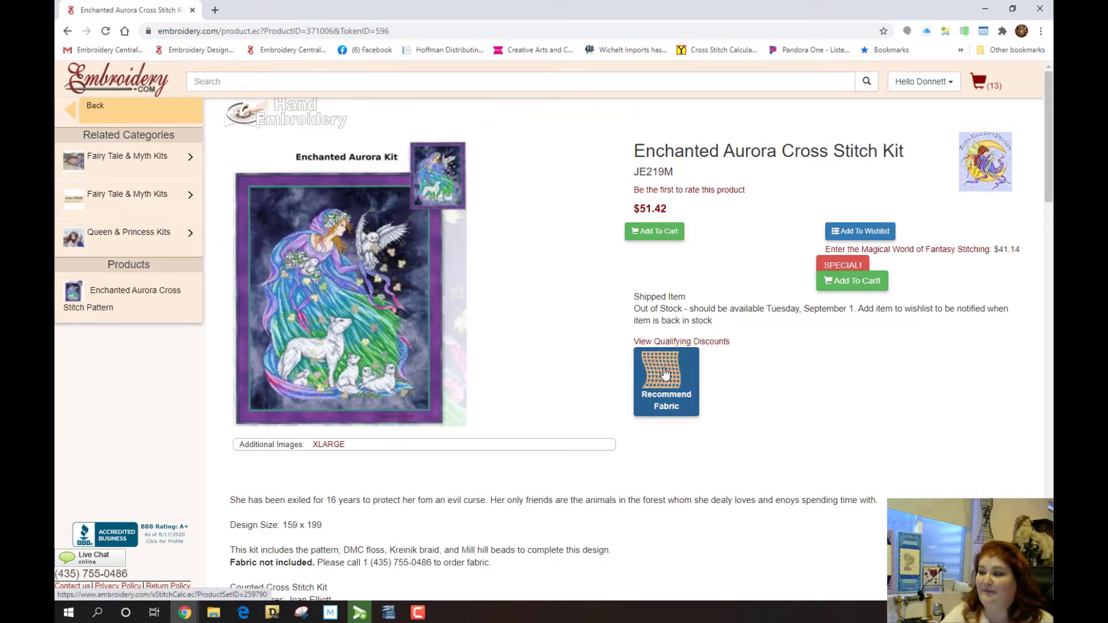
pyautogui.click(658, 399)
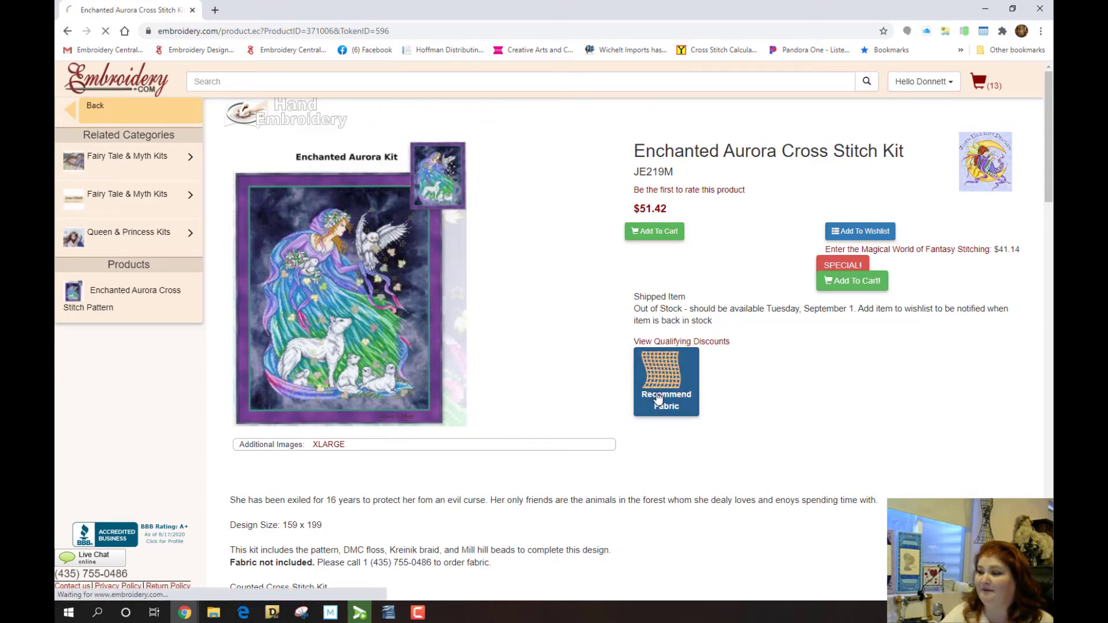
# Preview the Enchanted Aurora design on Witching Hour Jobelan, a dark purple, then a mottled purple fabric
pyautogui.scroll(-2, 658, 398)
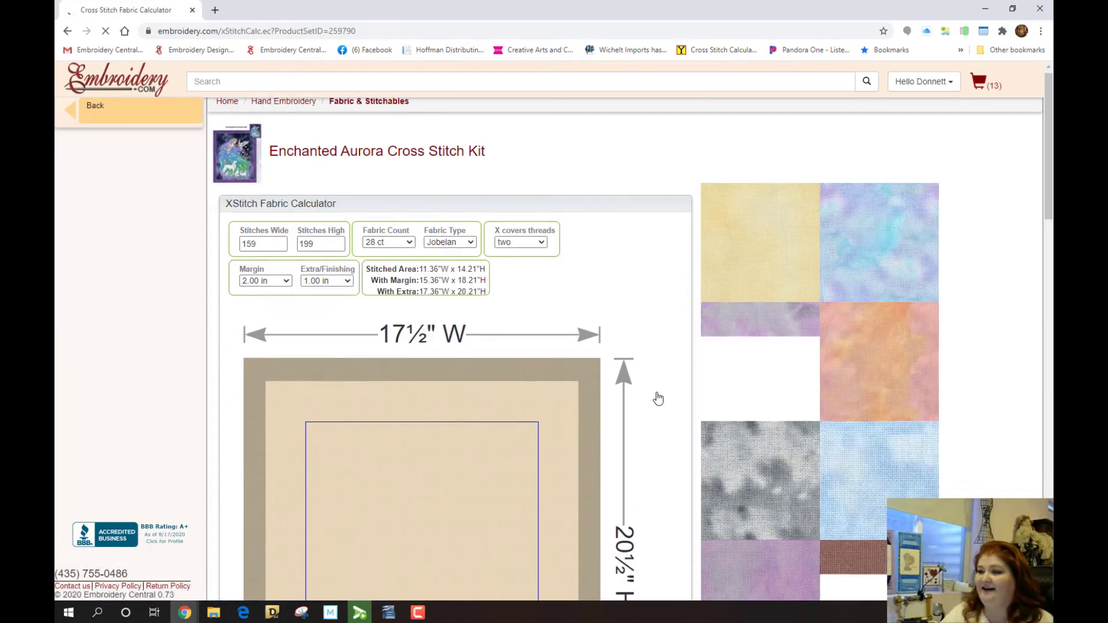
pyautogui.scroll(-2, 658, 398)
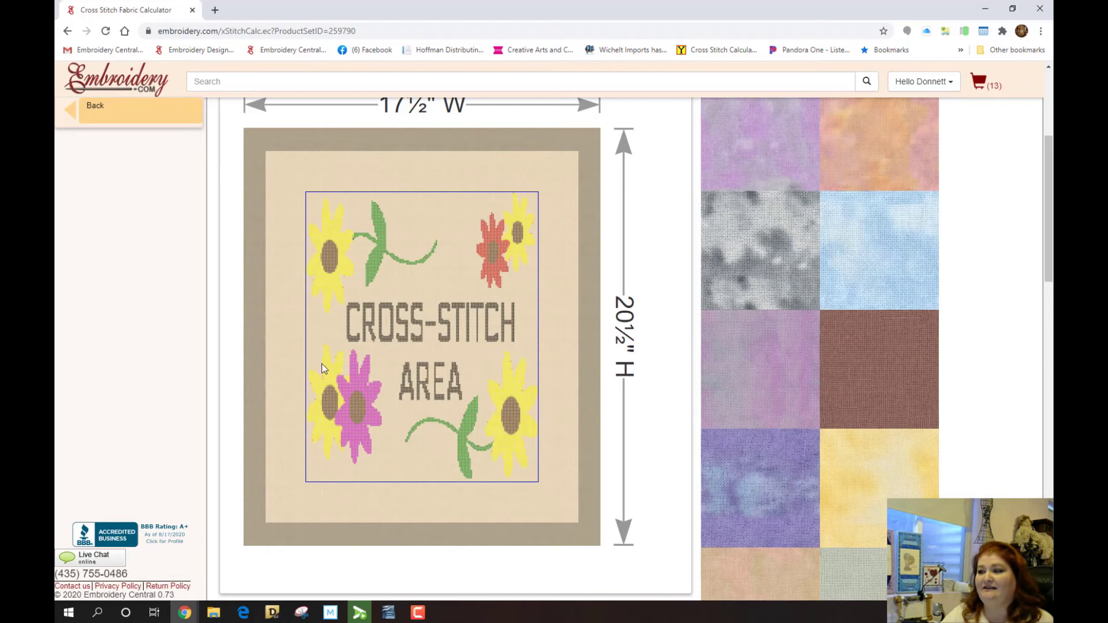
pyautogui.scroll(2, 299, 267)
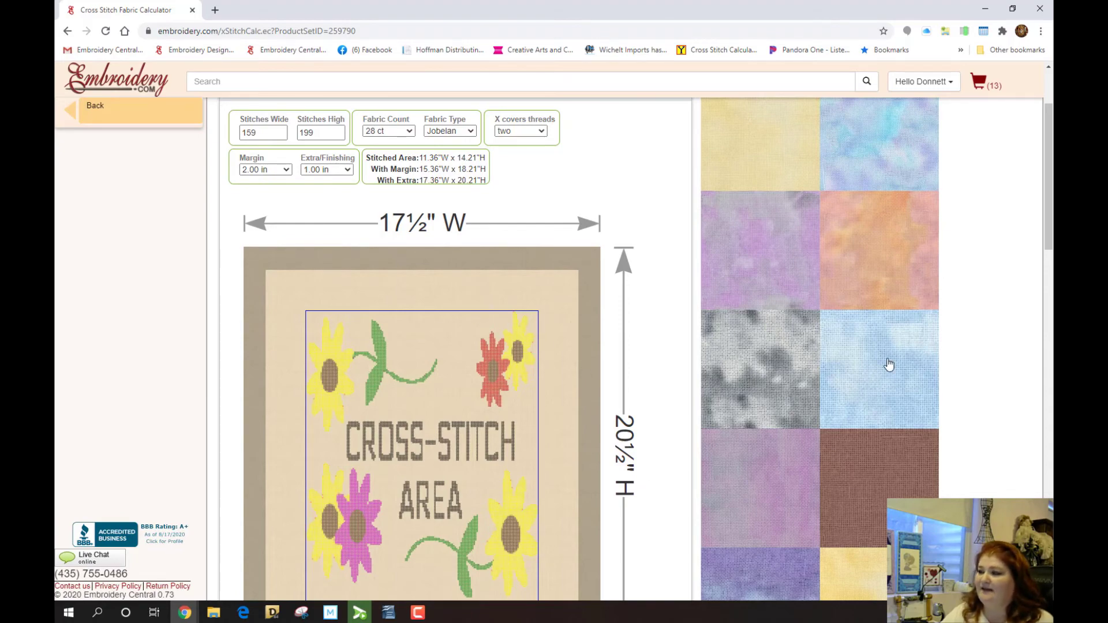
pyautogui.scroll(-10, 887, 366)
pyautogui.click(625, 317)
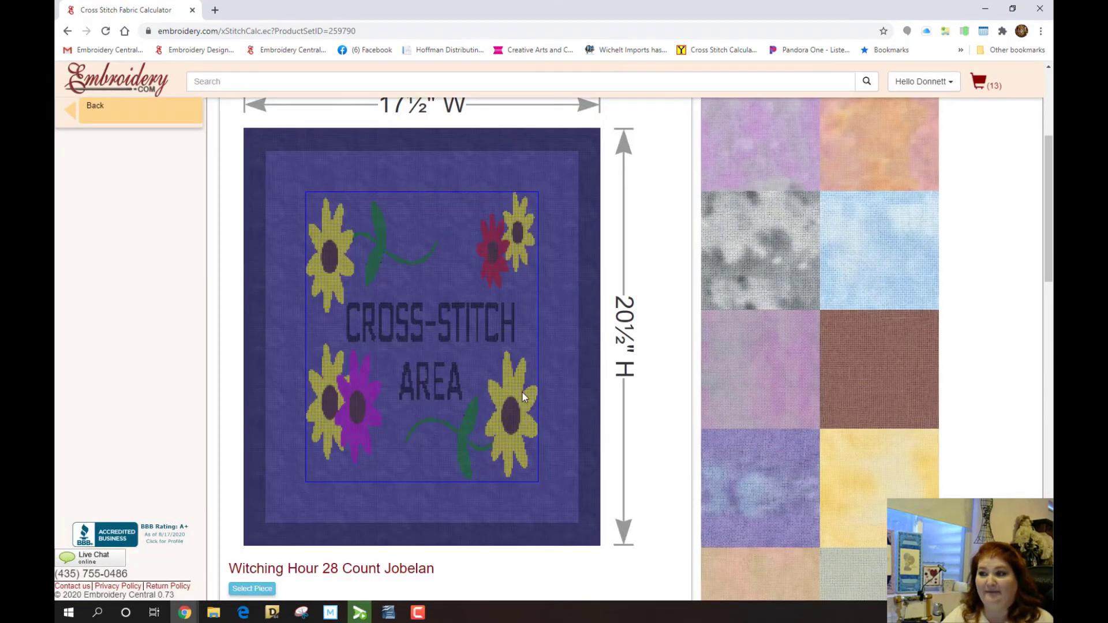
pyautogui.scroll(-12, 522, 397)
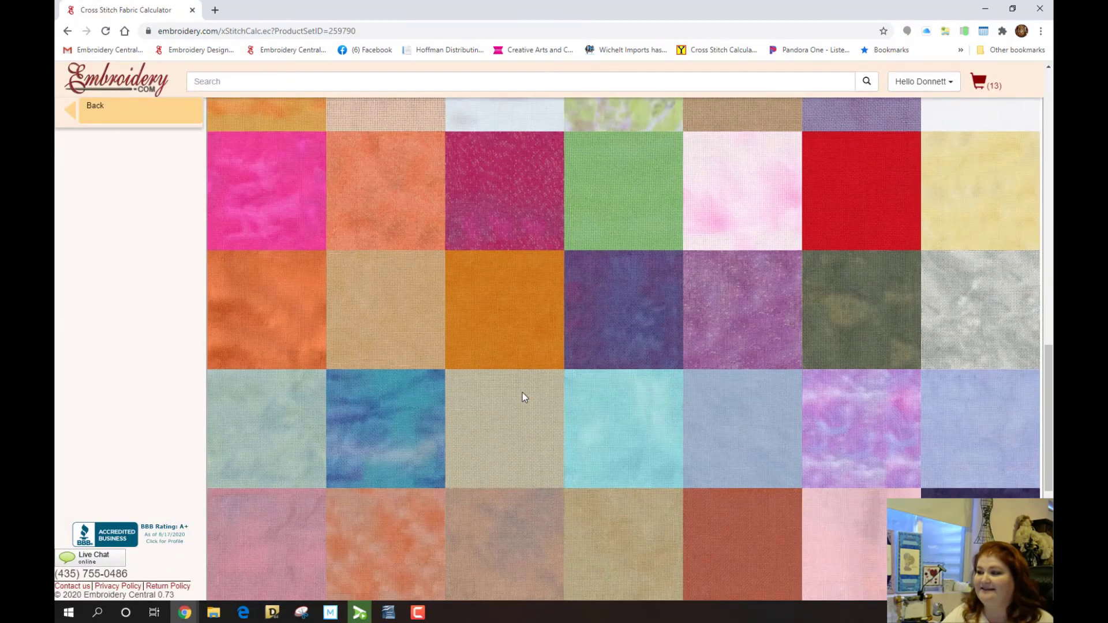
pyautogui.click(605, 307)
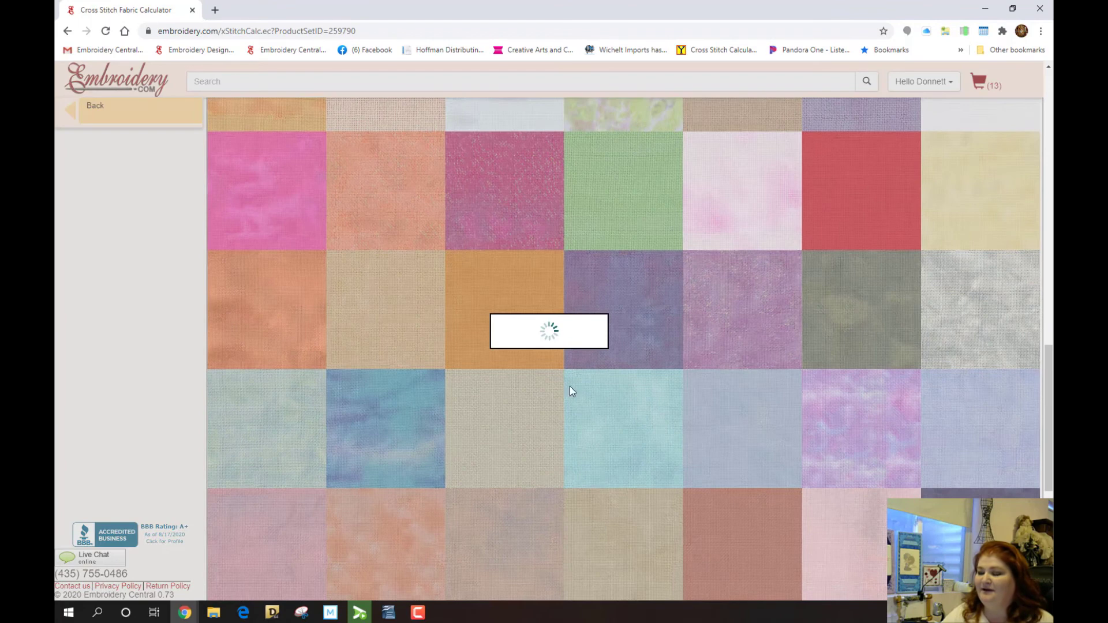
pyautogui.scroll(-4, 863, 444)
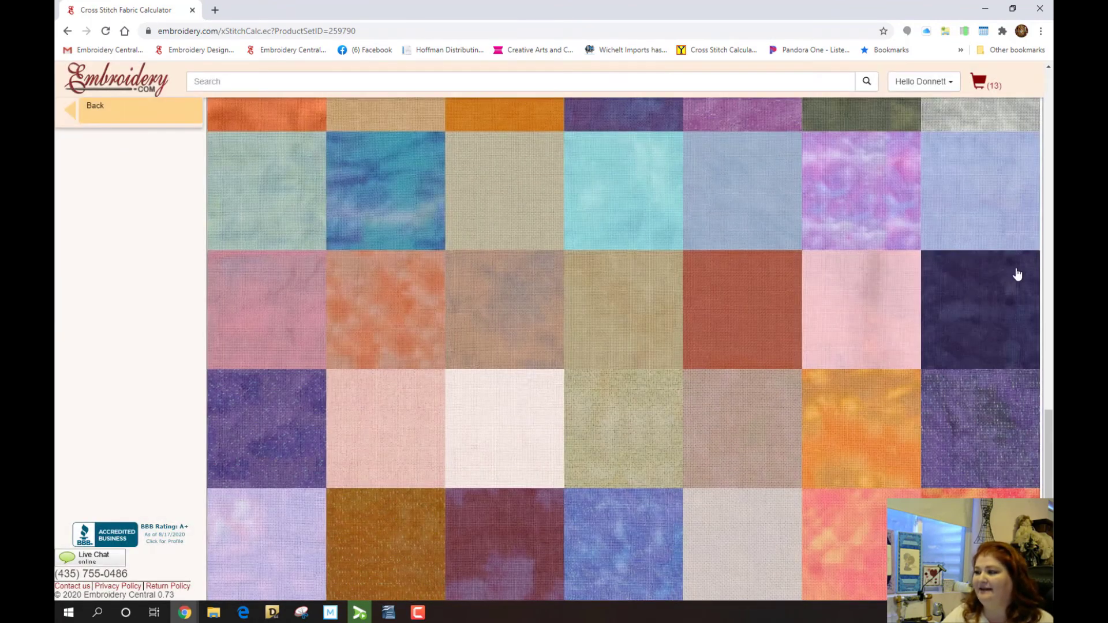
pyautogui.click(292, 381)
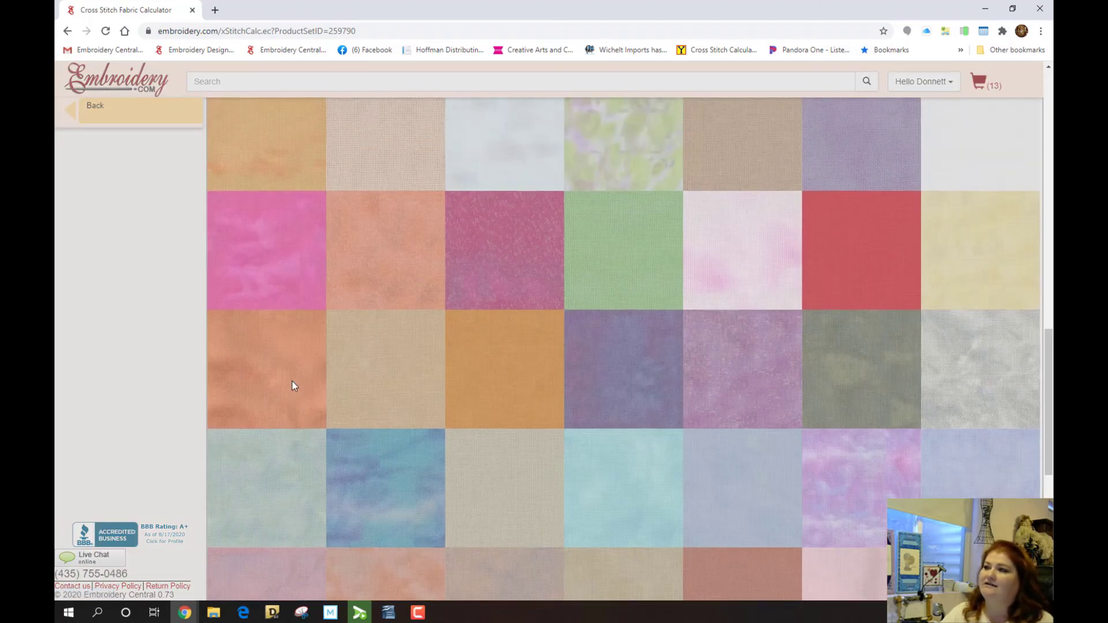